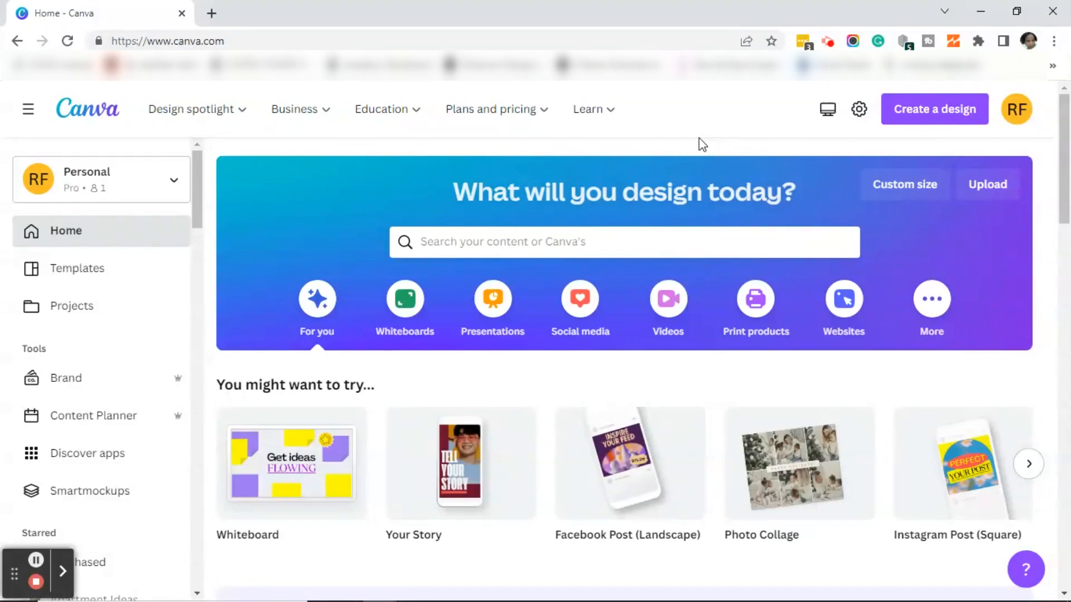
Step: Search the Canva templates for "Gardening logo"
{"action": "left_click", "coordinate": [444, 245]}
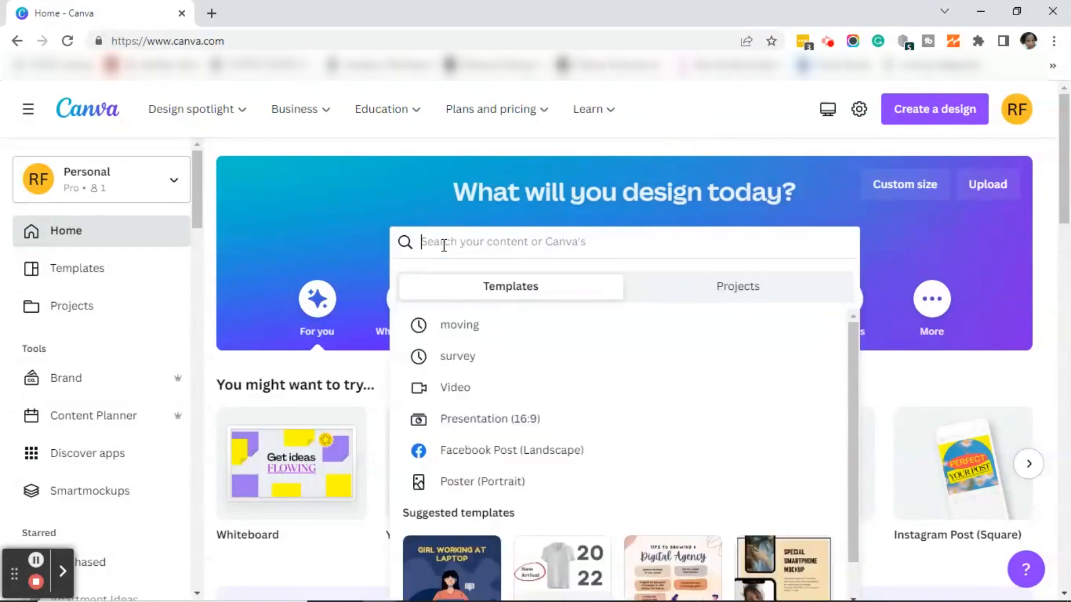
{"action": "type", "text": "Gardening logo"}
{"action": "key", "text": "Return"}
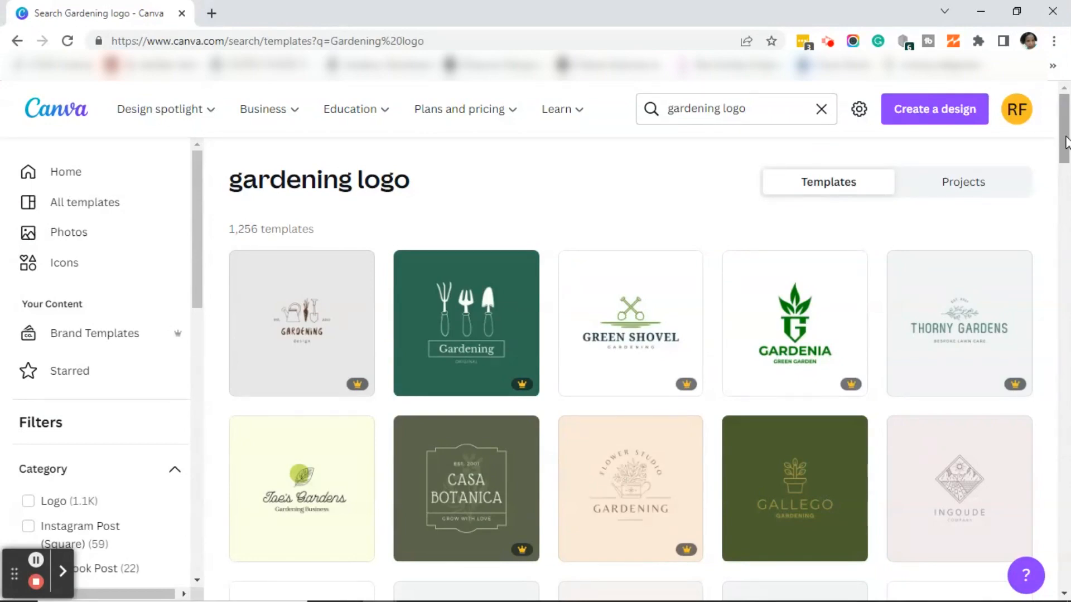
Step: Open the Gardening Services Instagram Story template with the circular gardener photo from the search results
{"action": "left_click_drag", "start_coordinate": [1065, 144], "coordinate": [1065, 293]}
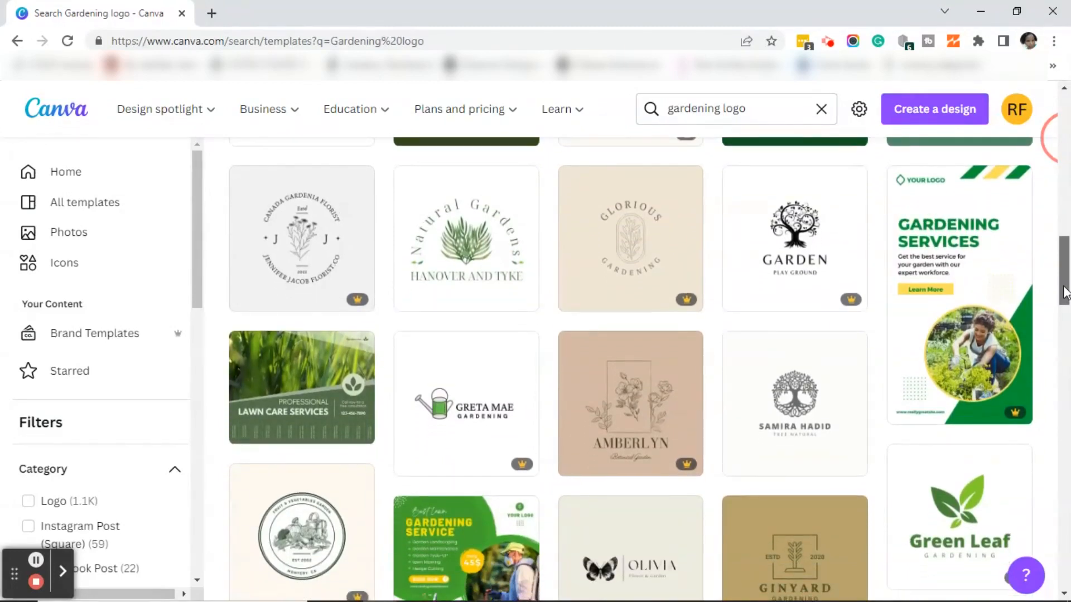
{"action": "left_click", "coordinate": [975, 291]}
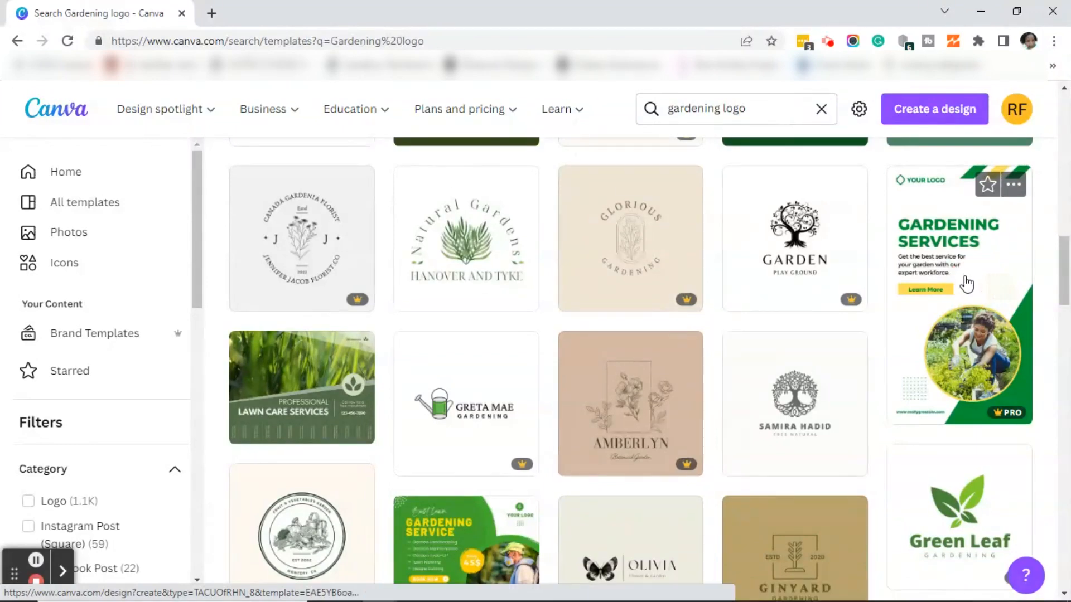
{"action": "left_click", "coordinate": [969, 283]}
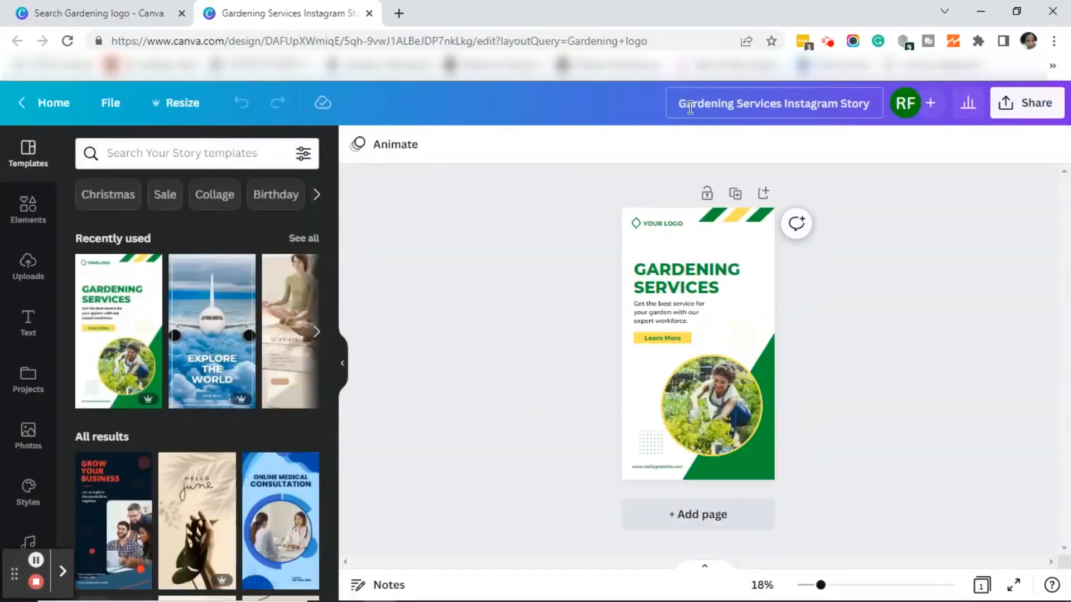
{"action": "left_click_drag", "start_coordinate": [681, 106], "coordinate": [872, 105]}
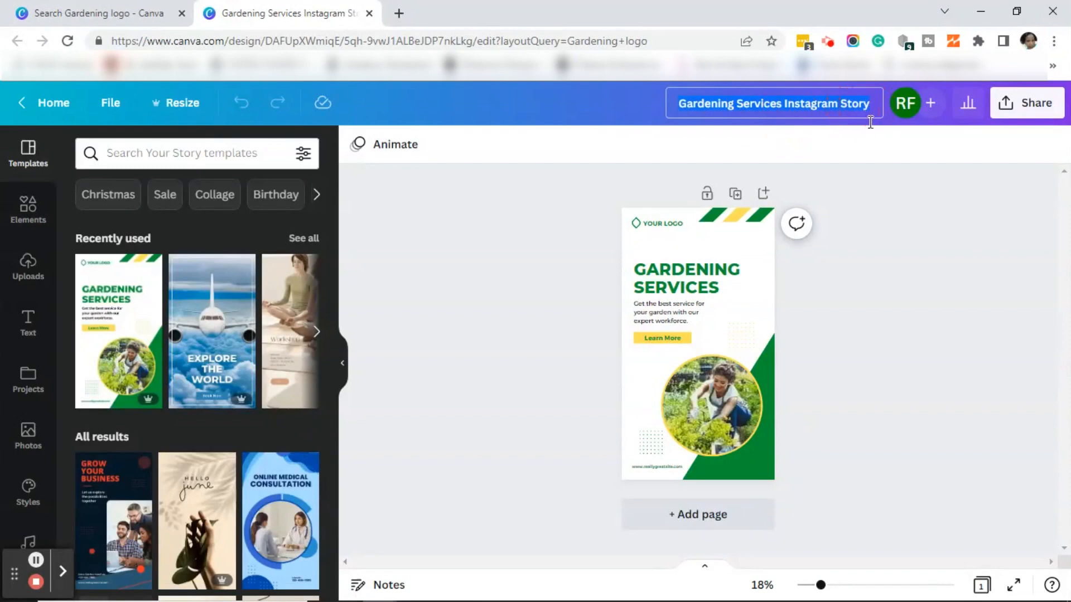
{"action": "left_click", "coordinate": [892, 355]}
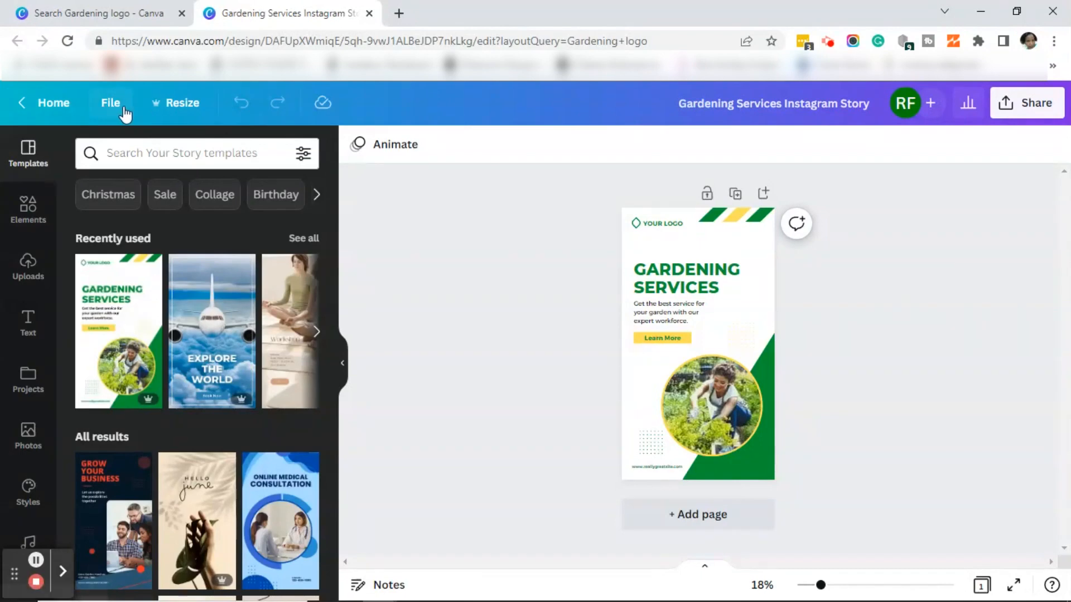
Step: Resize the current design itself, without copying it, to a custom size of 500 × 500 px
{"action": "left_click", "coordinate": [196, 107]}
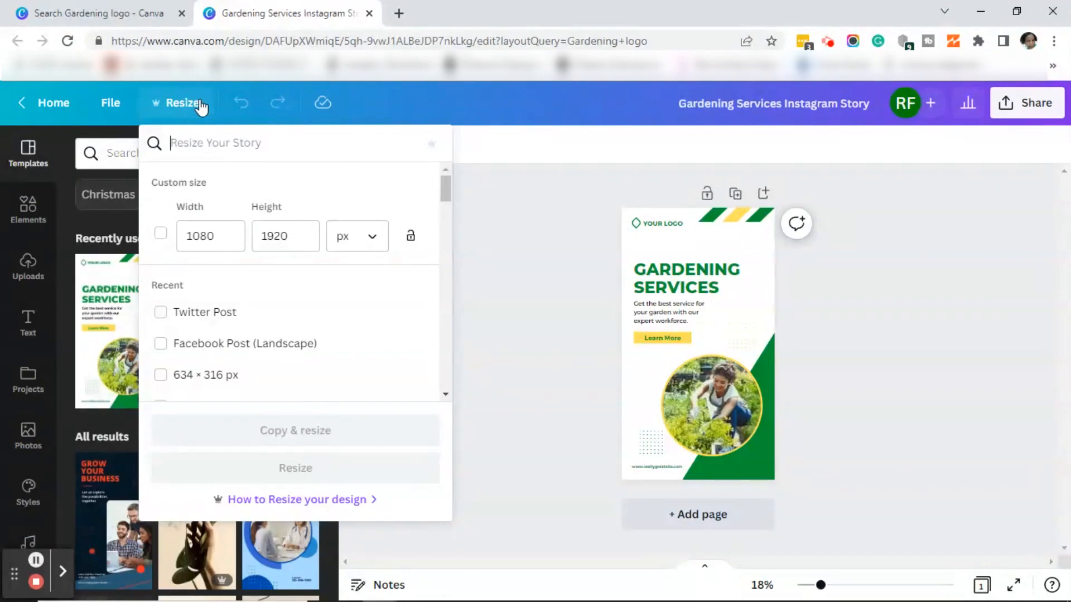
{"action": "left_click", "coordinate": [188, 236]}
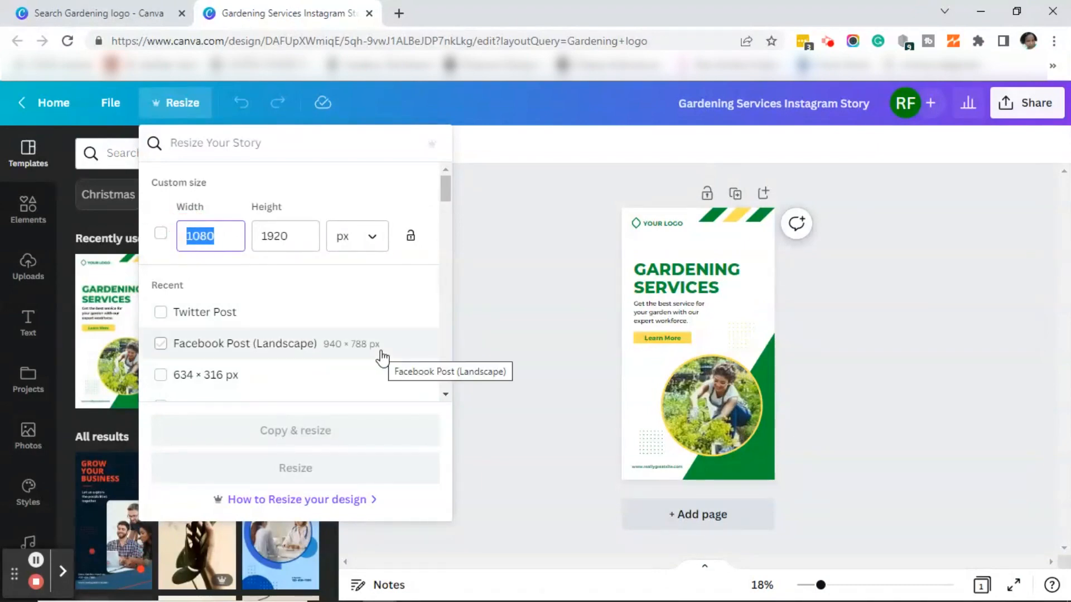
{"action": "type", "text": "500"}
{"action": "key", "text": "Tab"}
{"action": "type", "text": "5"}
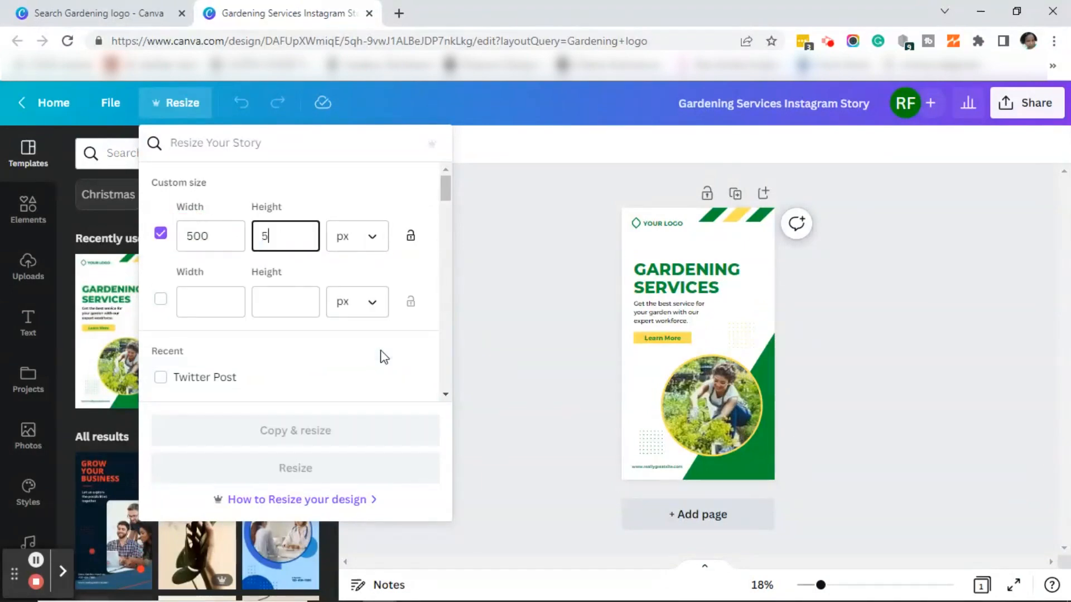
{"action": "type", "text": "00"}
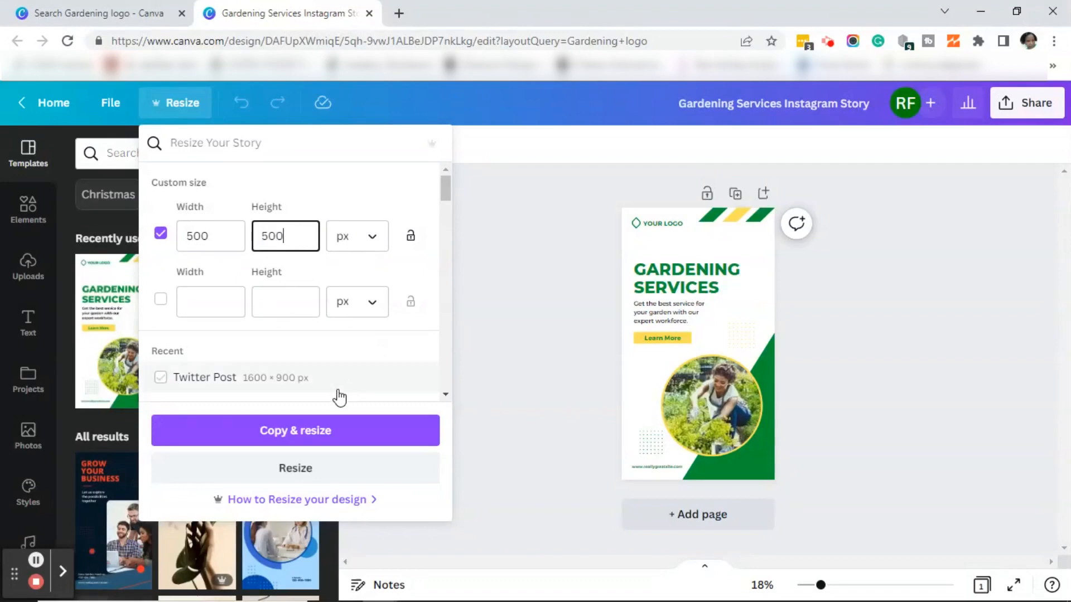
{"action": "left_click", "coordinate": [300, 473]}
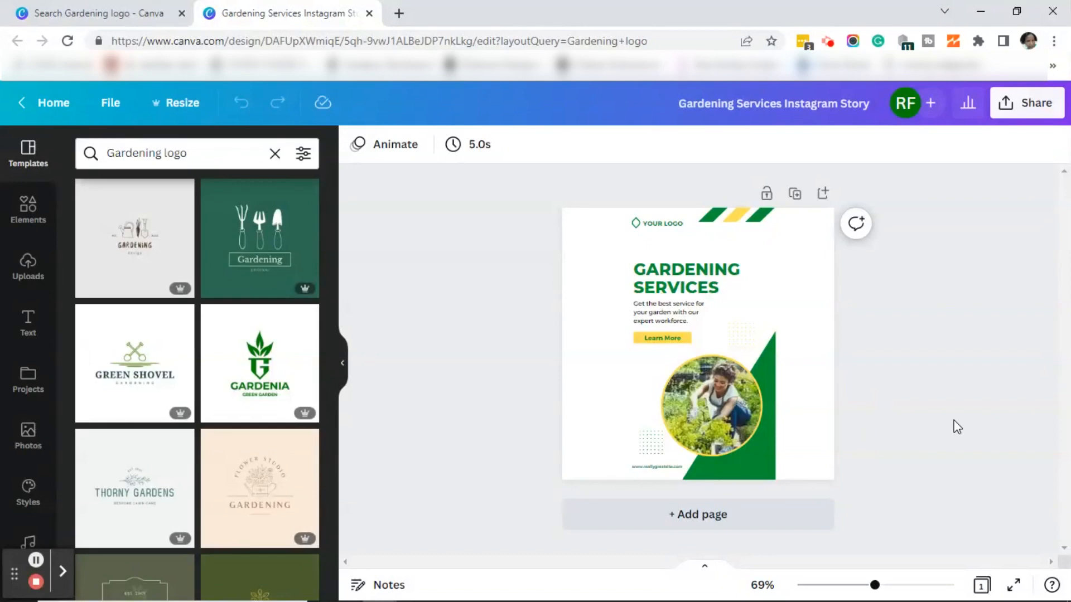
Step: Select every element on the page and scale them up together until they span the full page width
{"action": "key", "text": "ctrl+a"}
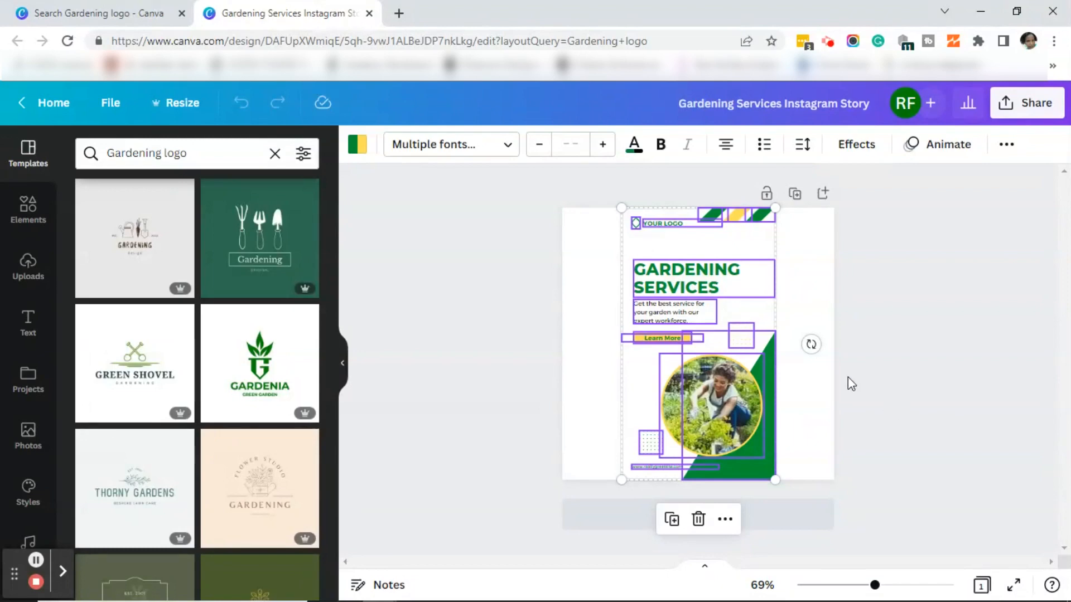
{"action": "left_click", "coordinate": [621, 208]}
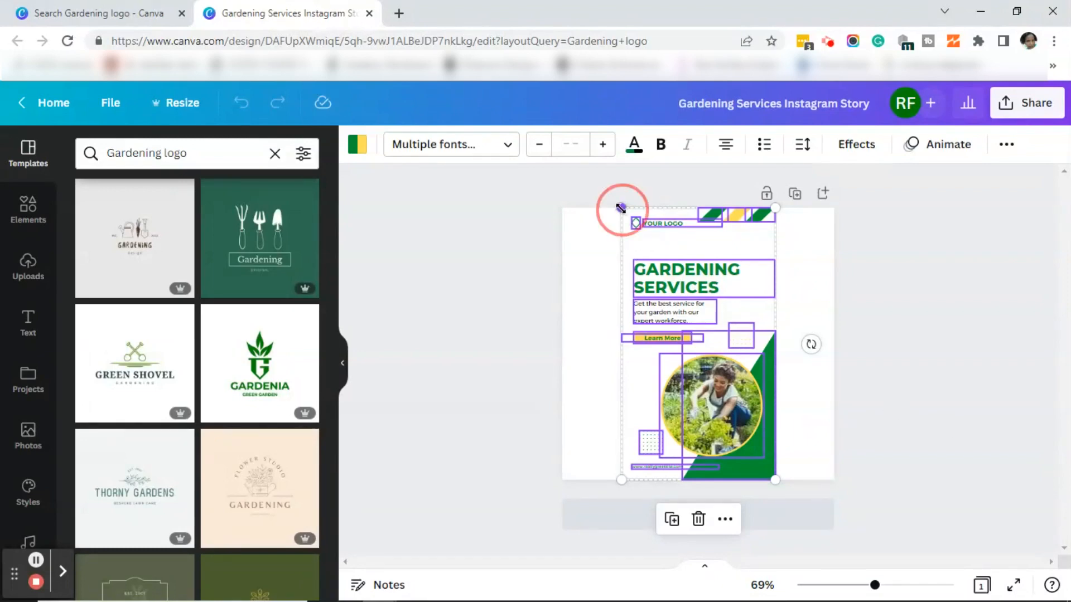
{"action": "left_click_drag", "start_coordinate": [621, 208], "coordinate": [494, 163]}
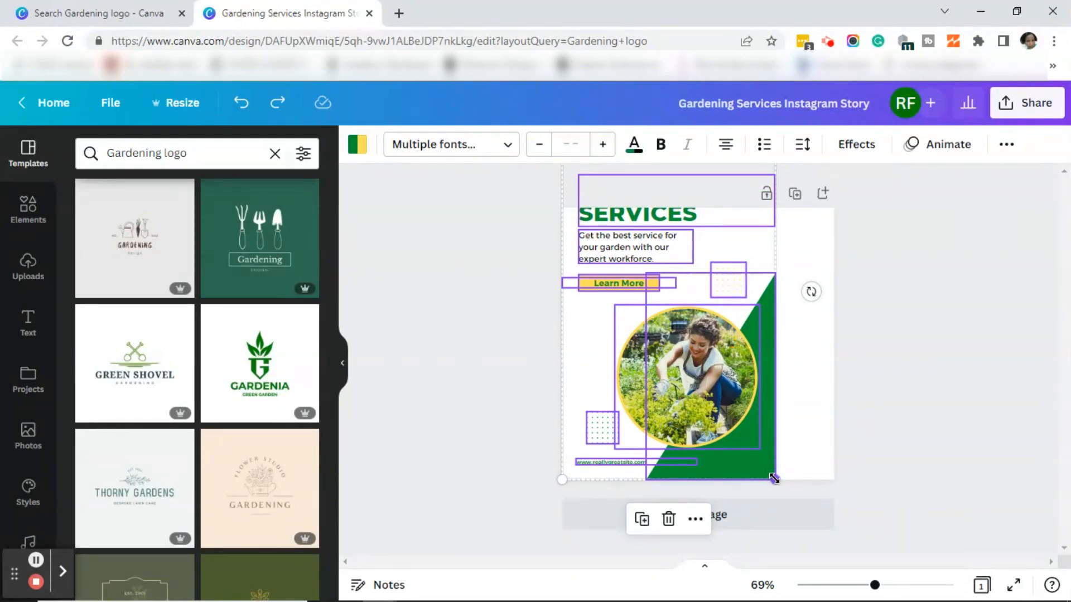
{"action": "left_click_drag", "start_coordinate": [774, 478], "coordinate": [852, 580]}
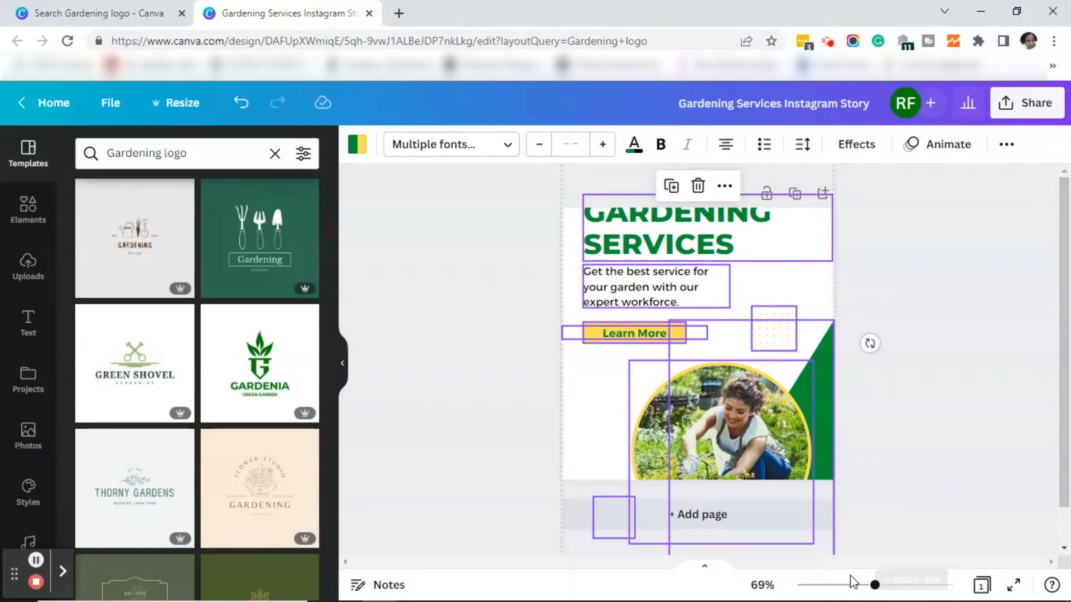
{"action": "left_click", "coordinate": [940, 488]}
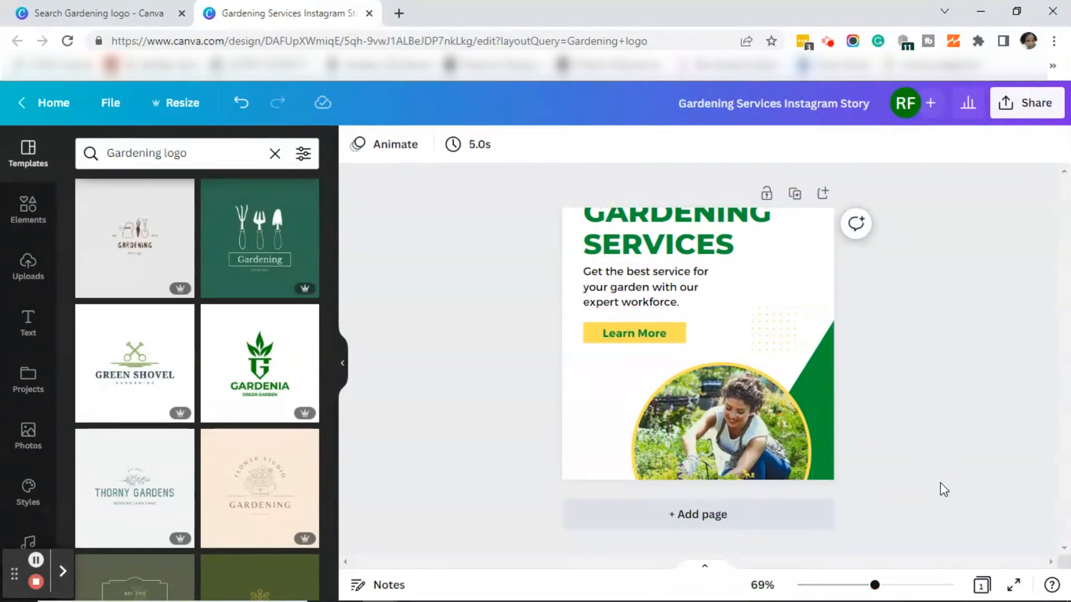
Step: Move the heading, description and Learn More button with its label down together so the heading sits fully inside the page
{"action": "left_click", "coordinate": [647, 258]}
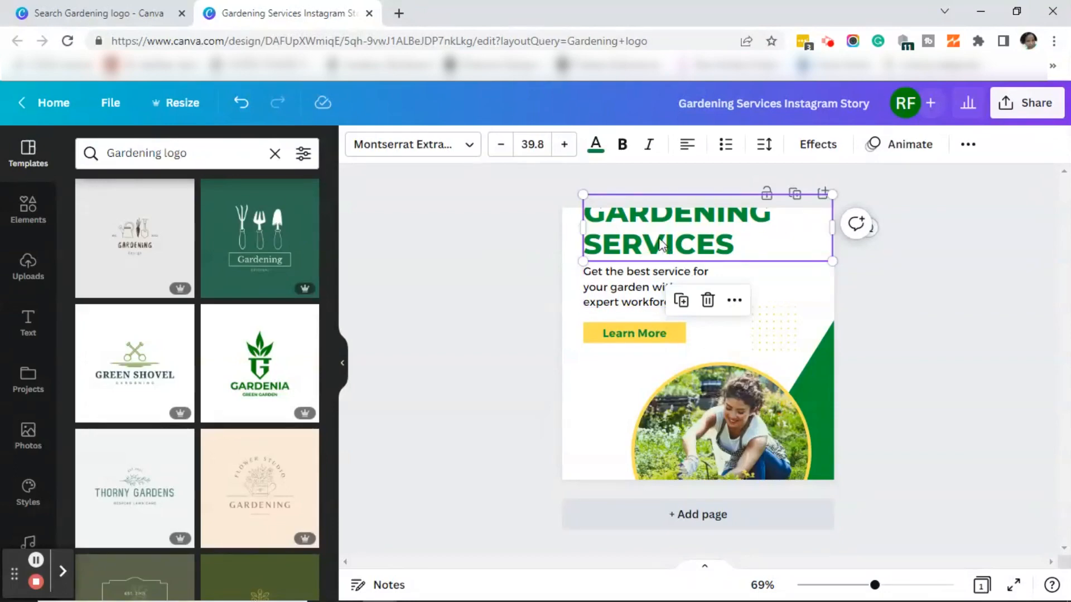
{"action": "left_click", "coordinate": [664, 287], "text": "shift"}
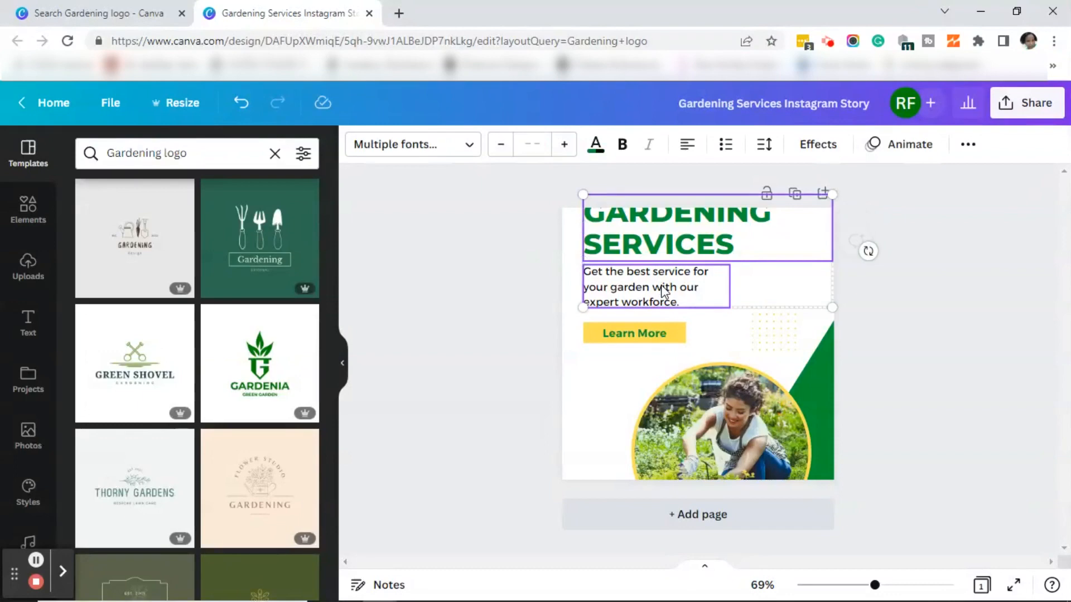
{"action": "left_click", "coordinate": [643, 336], "text": "shift"}
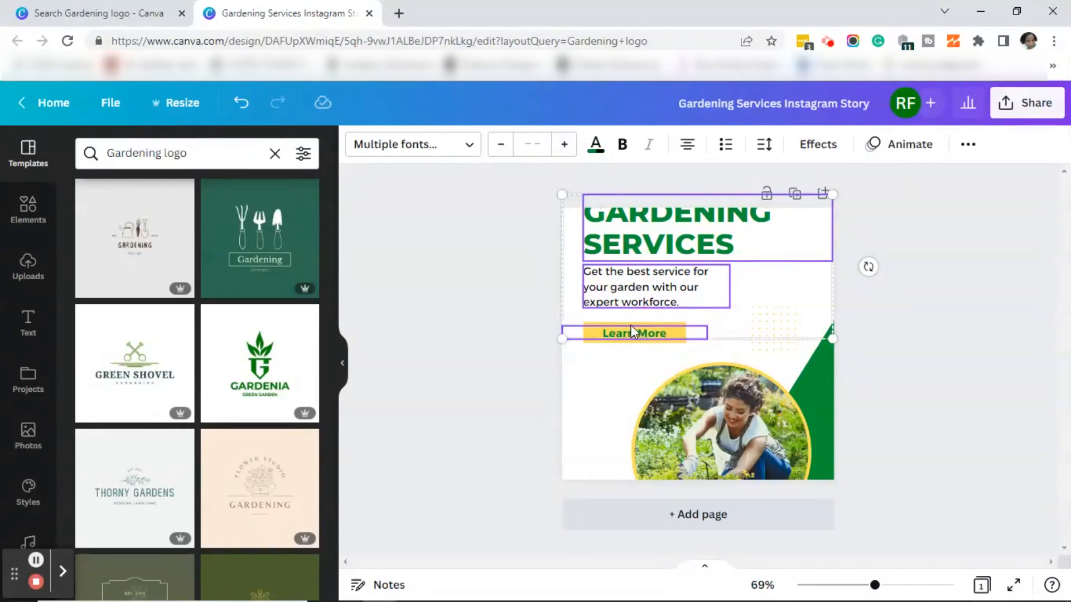
{"action": "left_click", "coordinate": [630, 326], "text": "shift"}
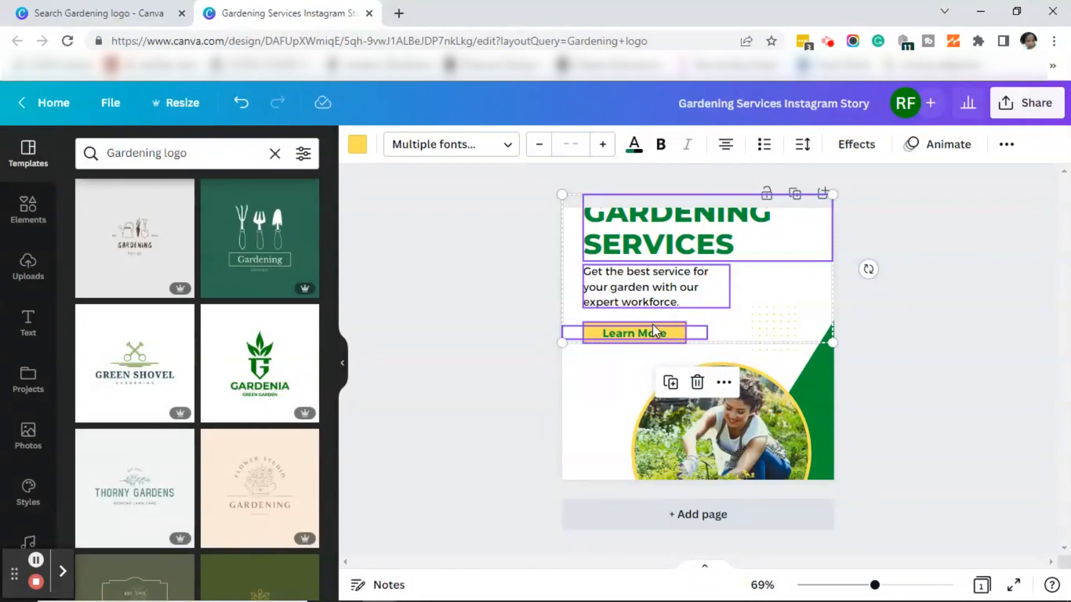
{"action": "left_click", "coordinate": [705, 243]}
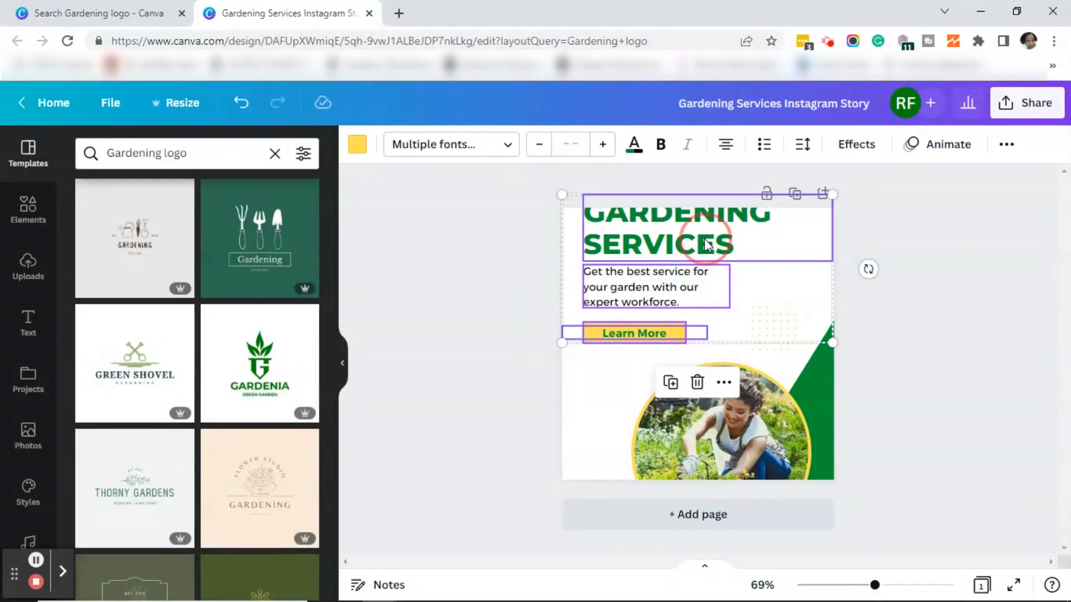
{"action": "left_click_drag", "start_coordinate": [704, 241], "coordinate": [704, 250]}
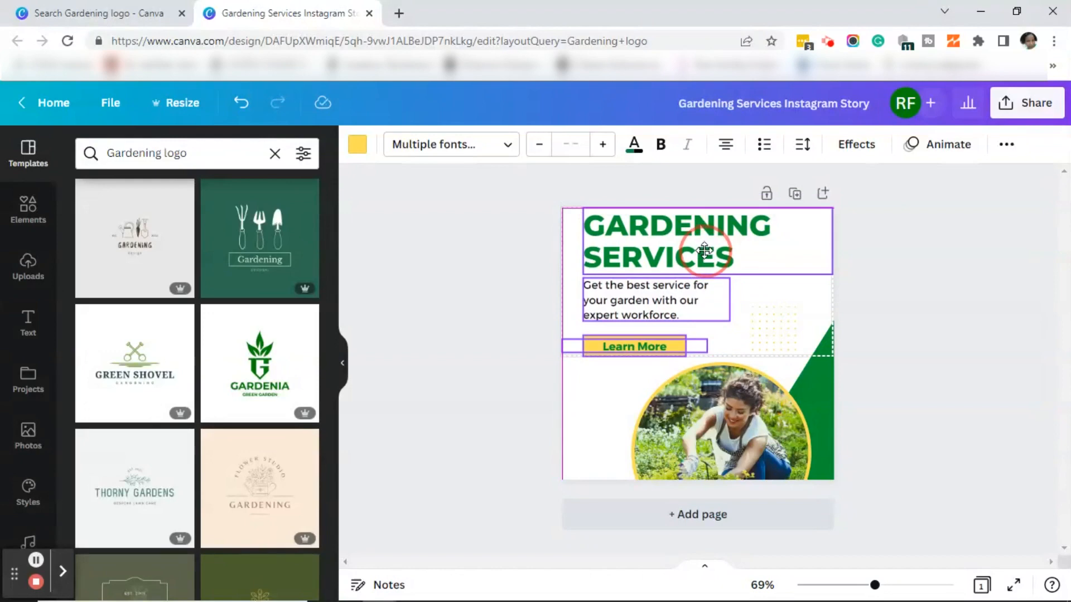
{"action": "left_click", "coordinate": [995, 363]}
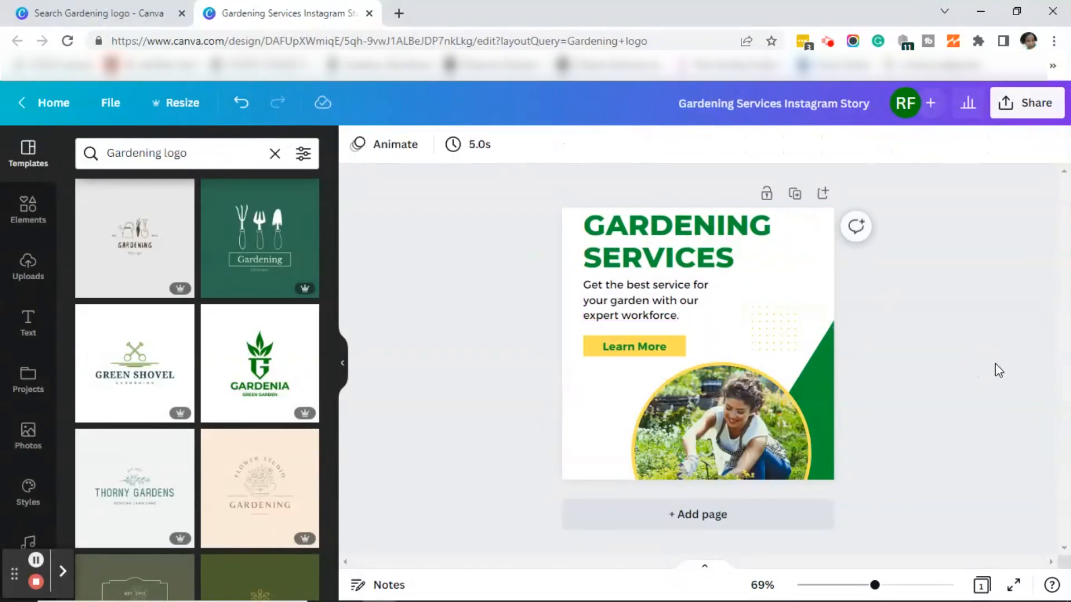
Step: Move the circular gardener photo up and slightly to the right so most of it fits on the page
{"action": "left_click", "coordinate": [780, 454]}
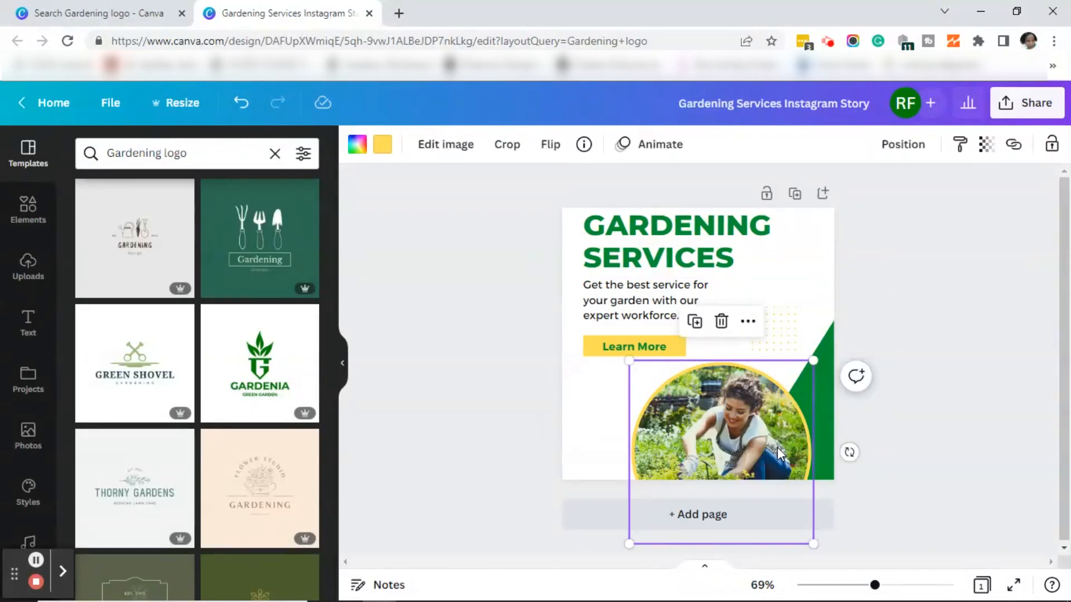
{"action": "left_click_drag", "start_coordinate": [778, 446], "coordinate": [790, 393]}
{"action": "left_click", "coordinate": [854, 397]}
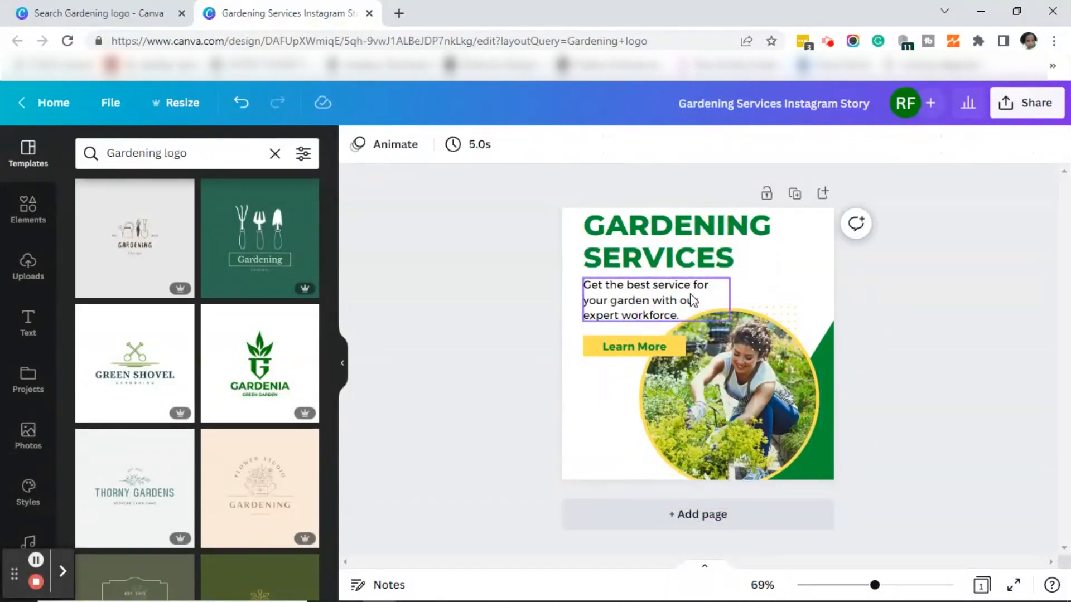
Step: Replace the heading text with "MY GARDENING COMPANY"
{"action": "left_click", "coordinate": [675, 251]}
{"action": "left_click", "coordinate": [675, 251]}
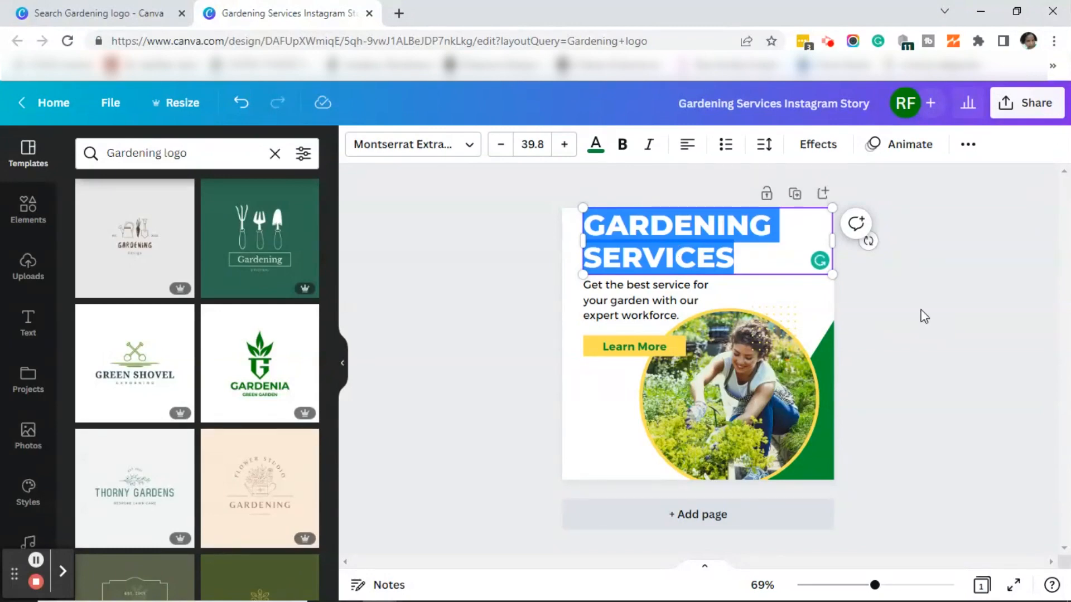
{"action": "key", "text": "ctrl+z"}
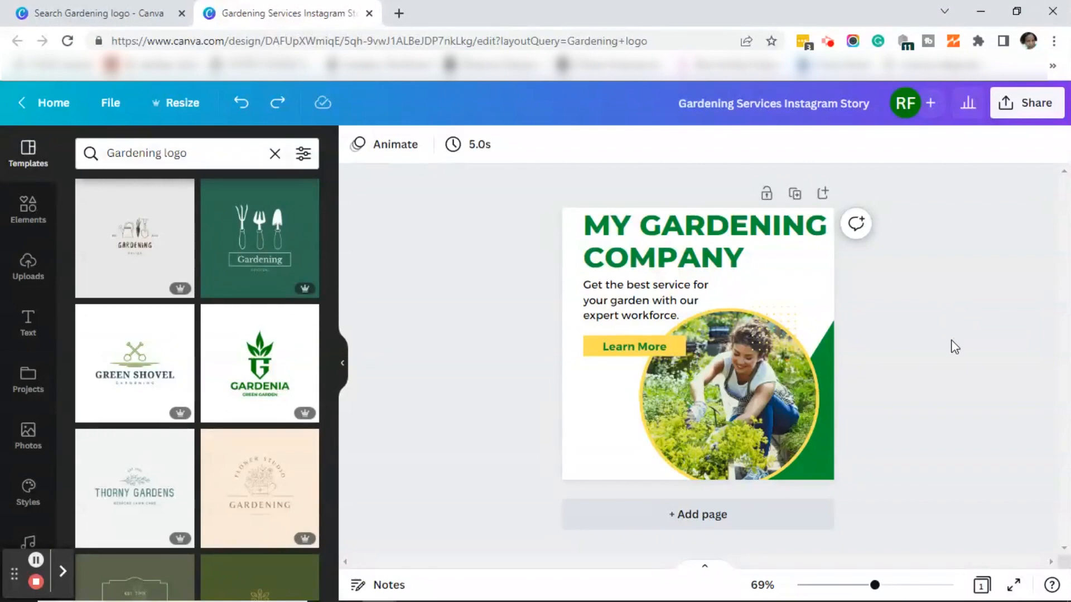
Step: Replace the description under the heading with the web address "gardeningcompany.com"
{"action": "left_click", "coordinate": [668, 319]}
{"action": "left_click", "coordinate": [668, 319]}
{"action": "key", "text": "BackSpace"}
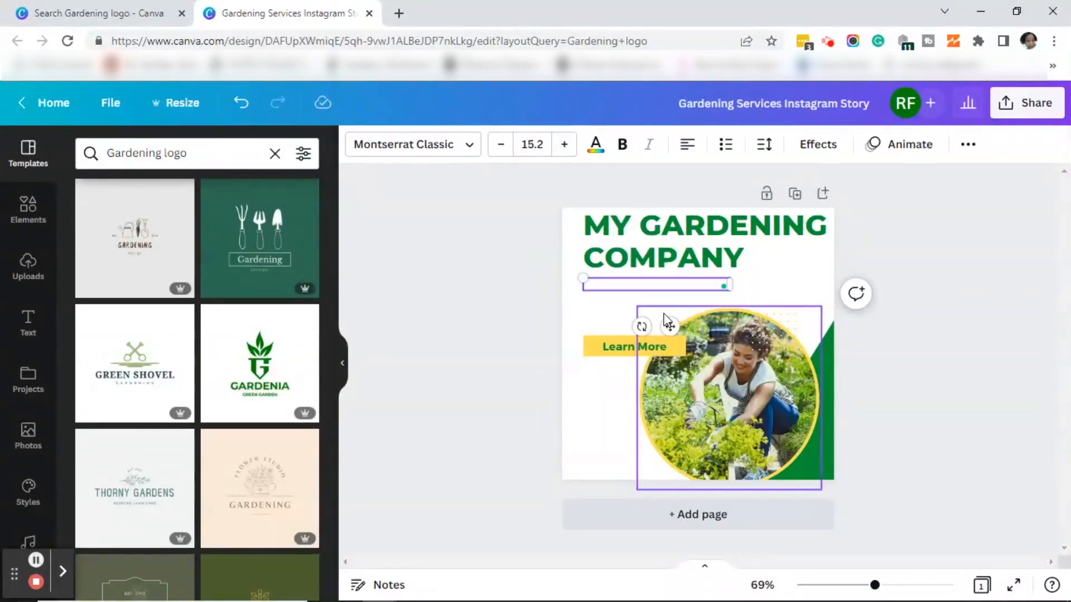
{"action": "left_click", "coordinate": [610, 376]}
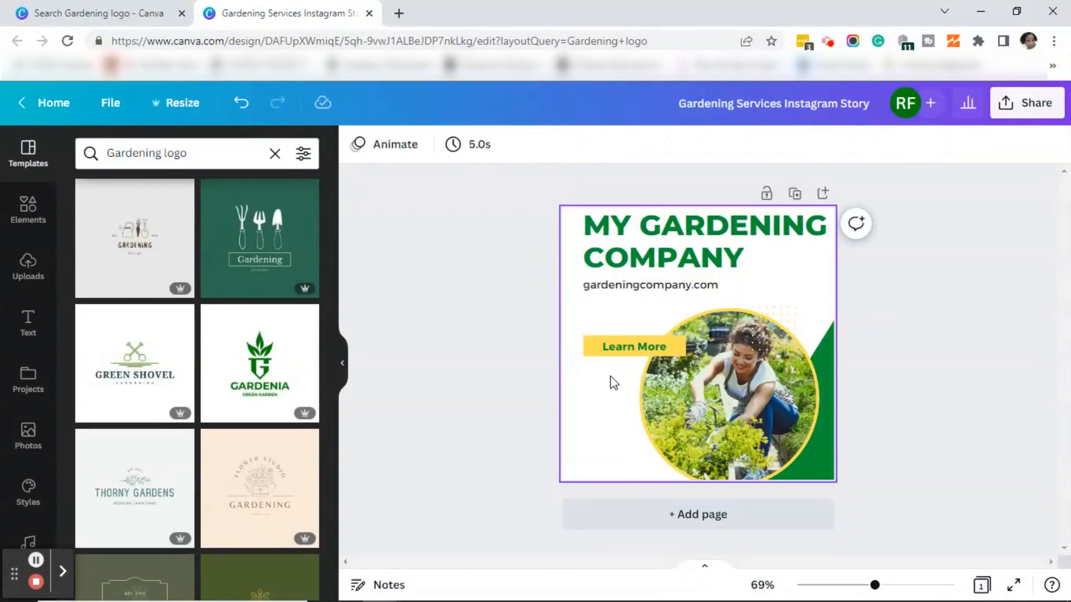
Step: Move the yellow Learn More button up beneath the web address and replace its label with the company's phone number
{"action": "left_click", "coordinate": [617, 352]}
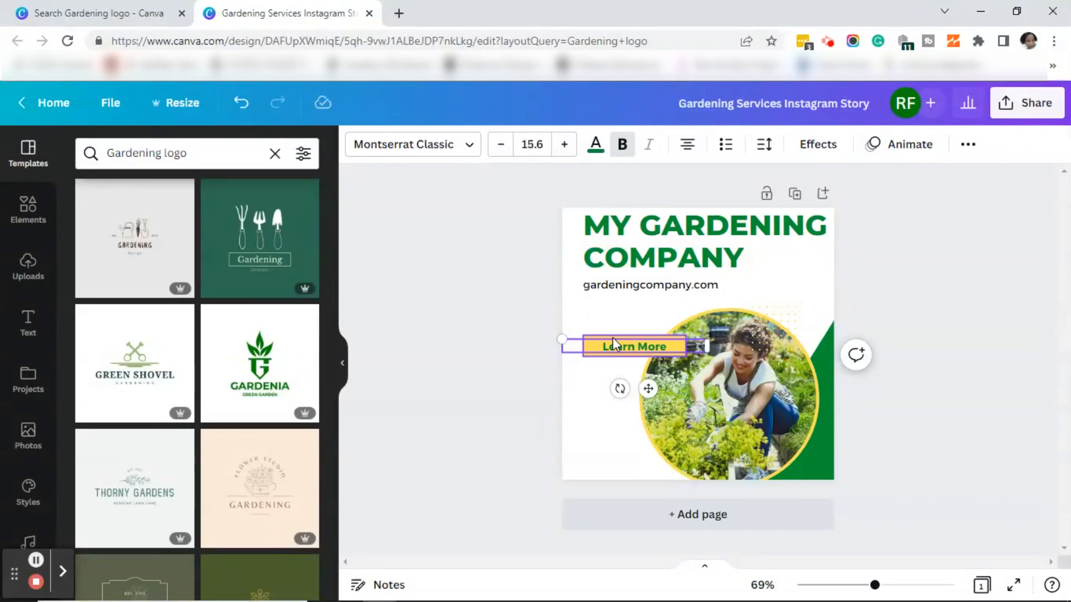
{"action": "left_click", "coordinate": [613, 341]}
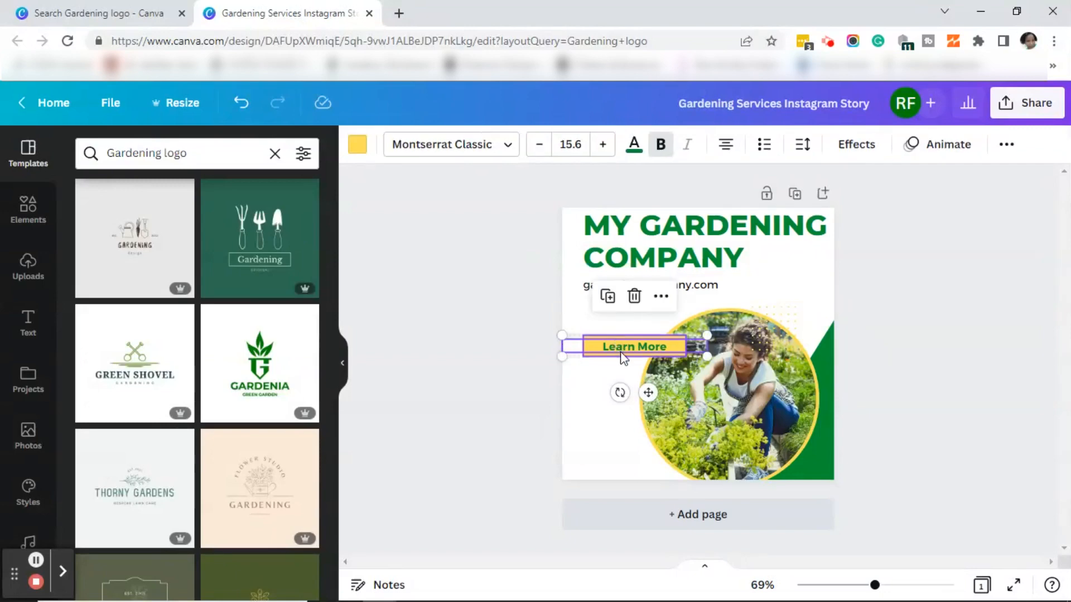
{"action": "left_click_drag", "start_coordinate": [623, 358], "coordinate": [619, 320]}
{"action": "double_click", "coordinate": [637, 309]}
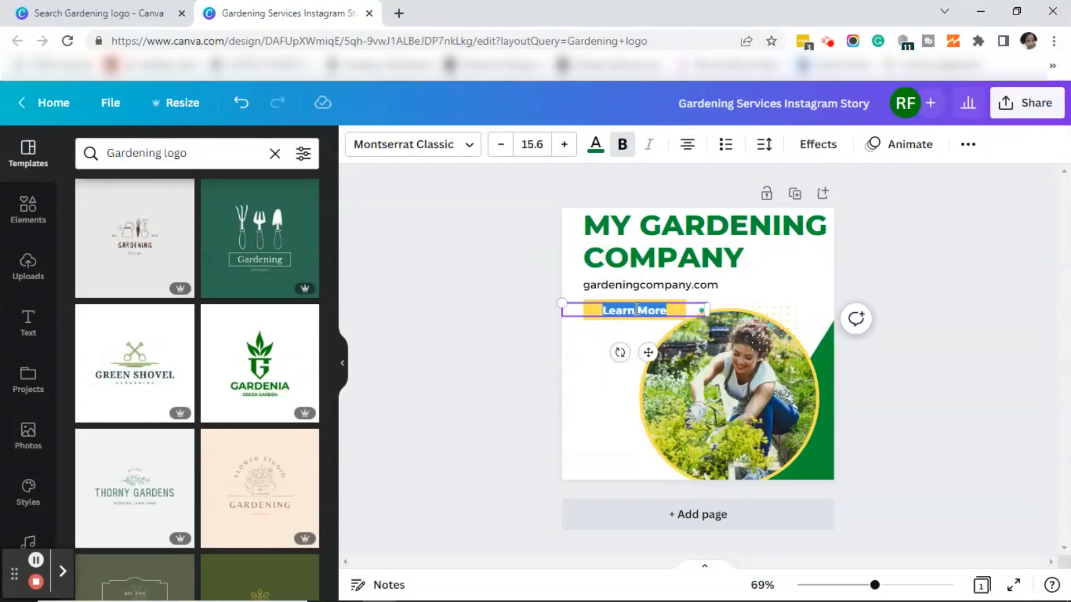
{"action": "key", "text": "ctrl+v"}
{"action": "left_click", "coordinate": [735, 399]}
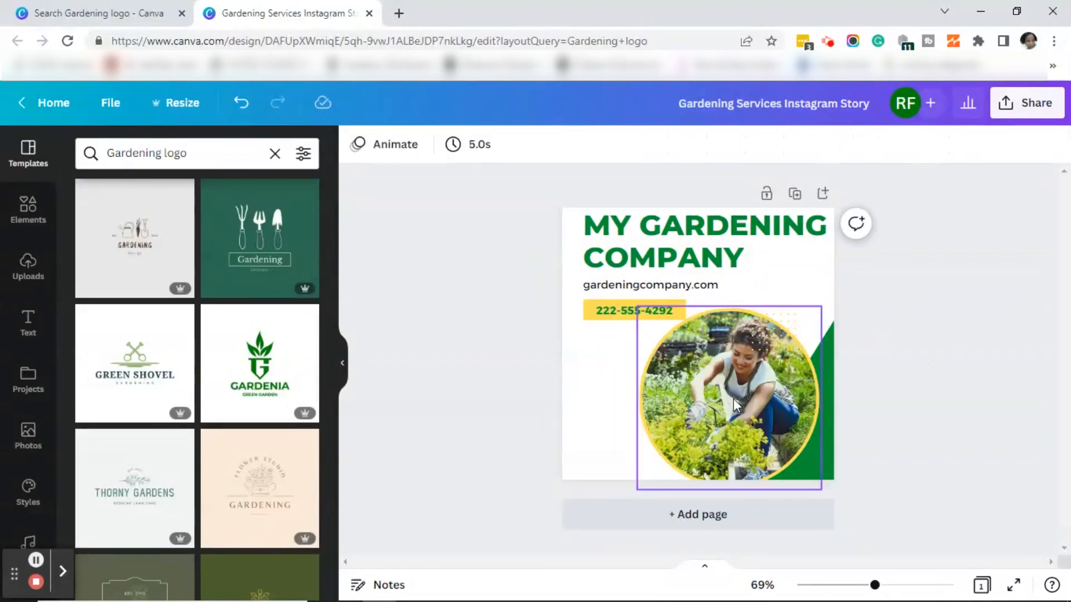
Step: Search the stock photos for "gardening" and replace the circular picture with the photo of the gardener in the red hat
{"action": "left_click", "coordinate": [734, 399]}
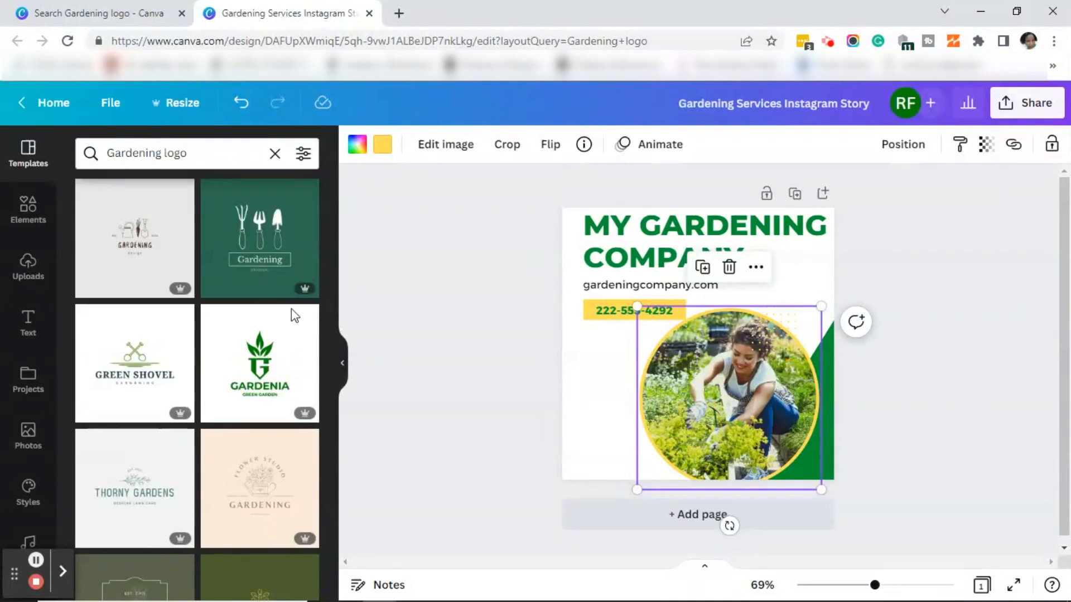
{"action": "left_click", "coordinate": [34, 284]}
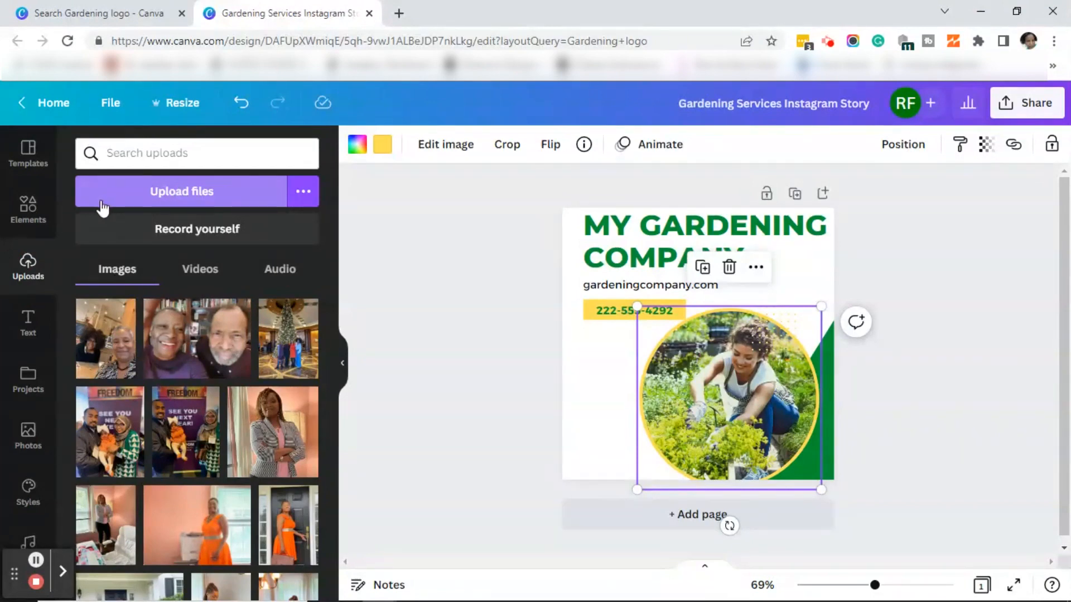
{"action": "left_click", "coordinate": [29, 438]}
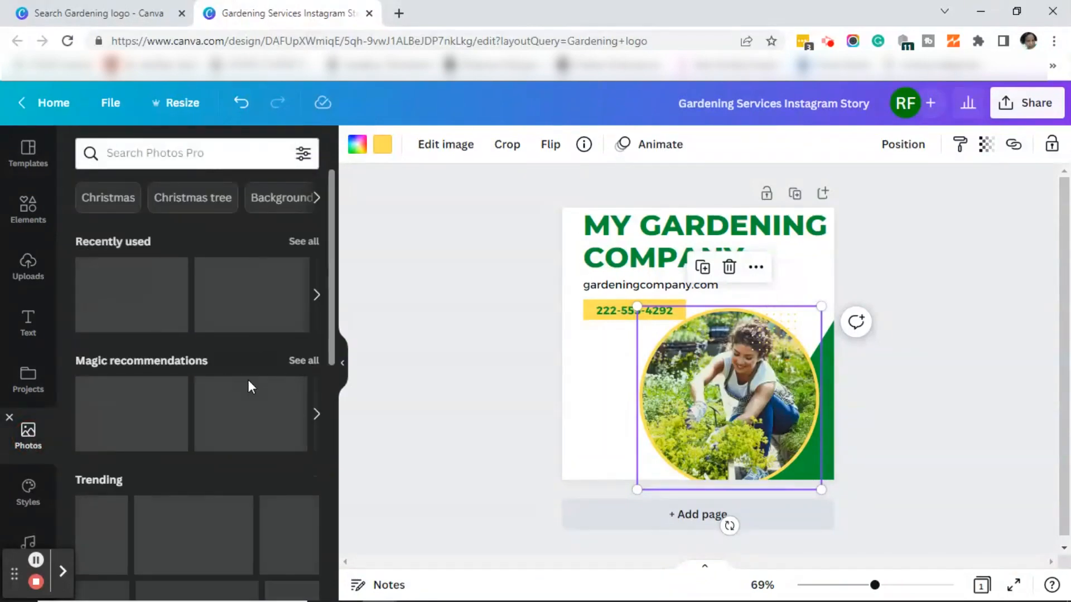
{"action": "left_click", "coordinate": [201, 161]}
{"action": "type", "text": "g"}
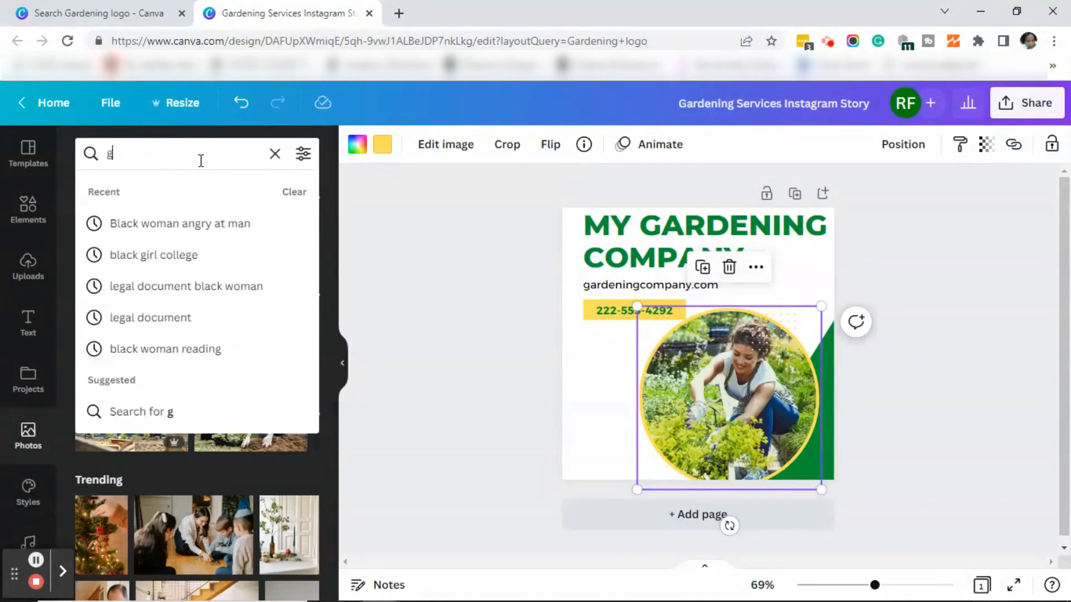
{"action": "type", "text": "ardening"}
{"action": "key", "text": "Return"}
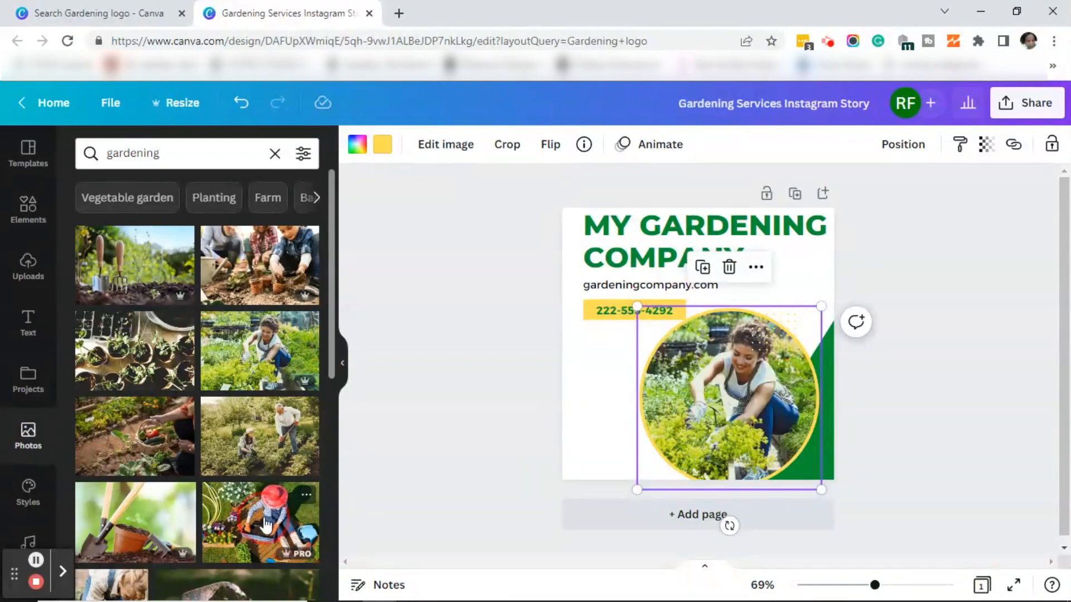
{"action": "left_click_drag", "start_coordinate": [265, 525], "coordinate": [726, 396]}
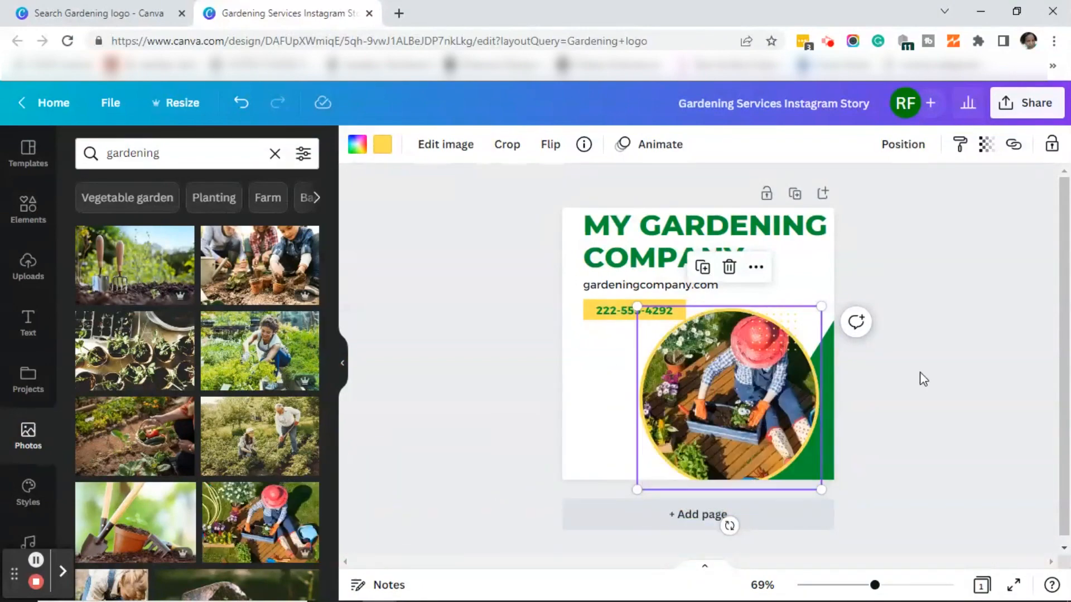
{"action": "left_click", "coordinate": [920, 374]}
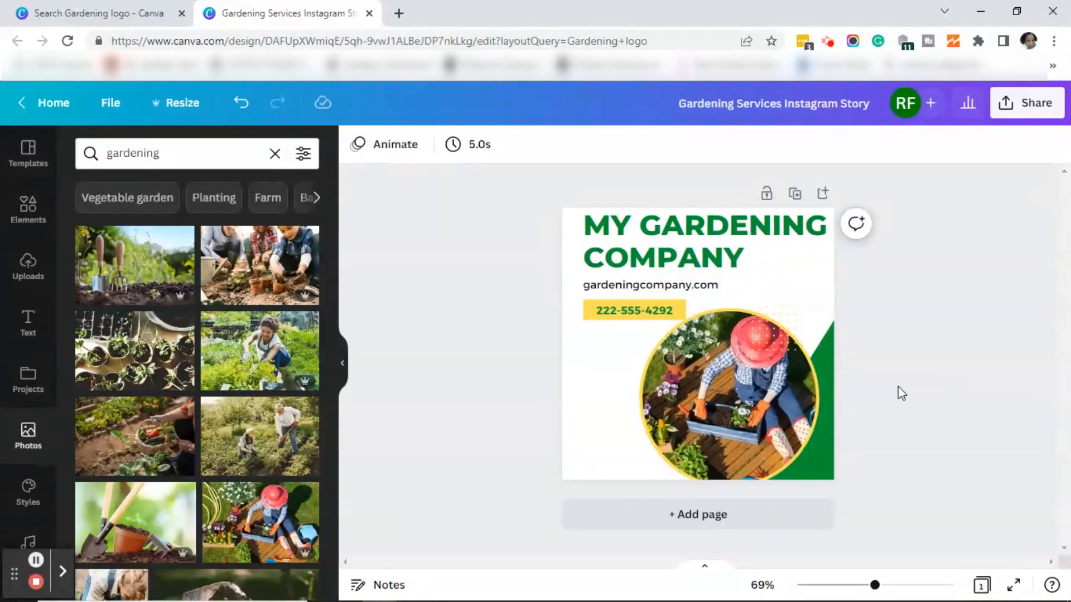
Step: Centre the circular photo and the yellow phone number button horizontally on the page
{"action": "left_click_drag", "start_coordinate": [735, 405], "coordinate": [704, 404]}
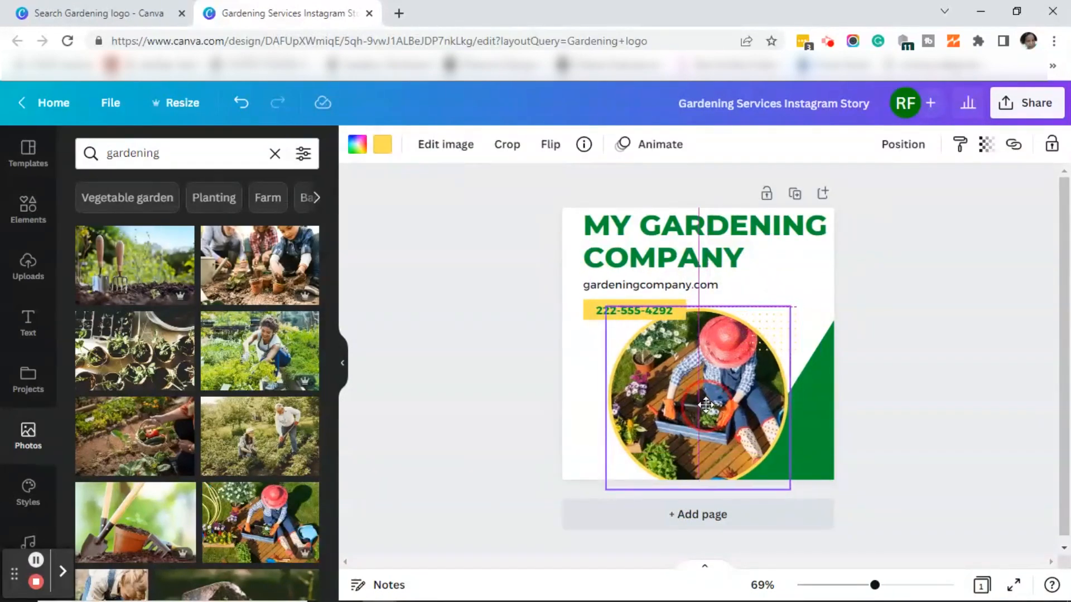
{"action": "left_click", "coordinate": [920, 396]}
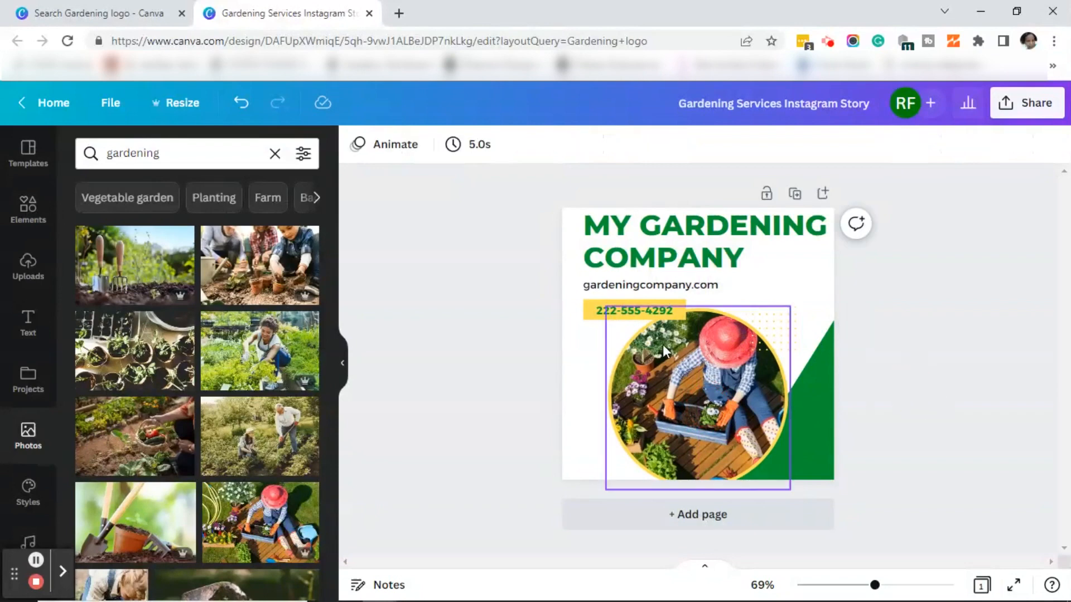
{"action": "left_click", "coordinate": [617, 316]}
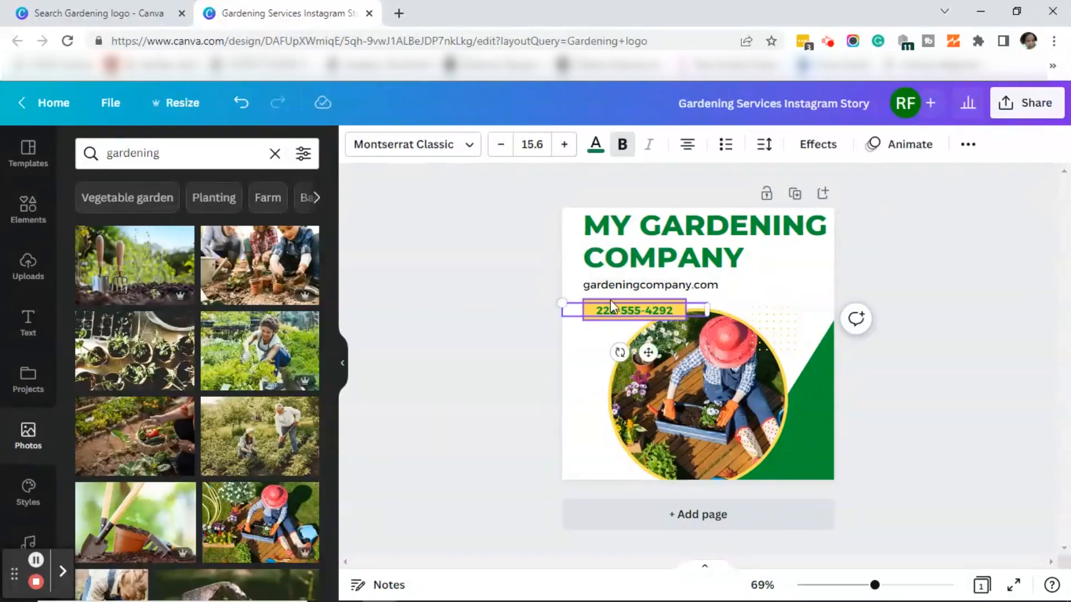
{"action": "left_click", "coordinate": [610, 302]}
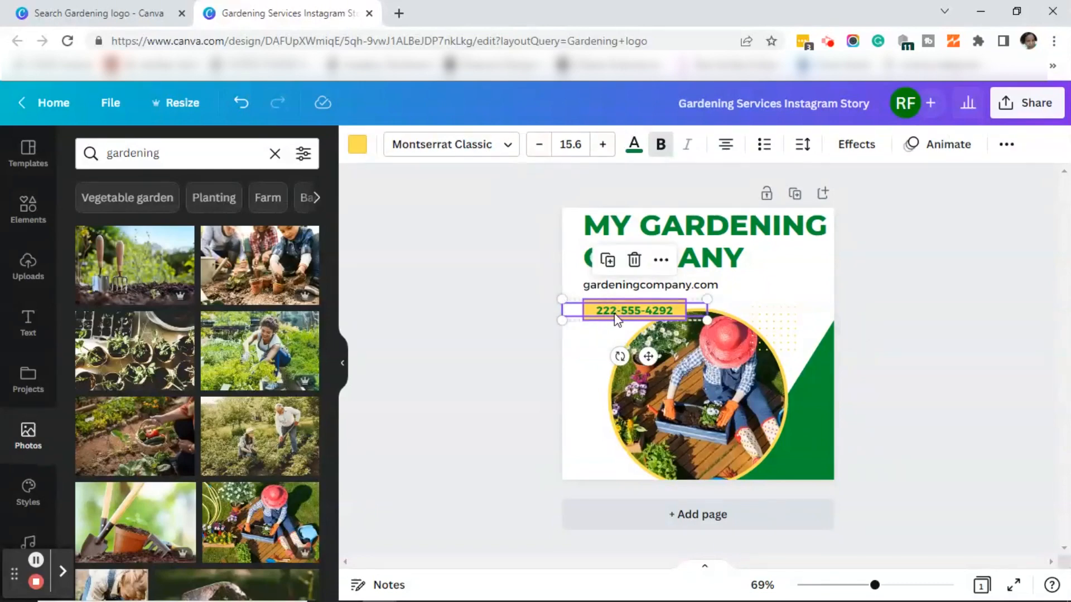
{"action": "left_click_drag", "start_coordinate": [616, 318], "coordinate": [677, 312]}
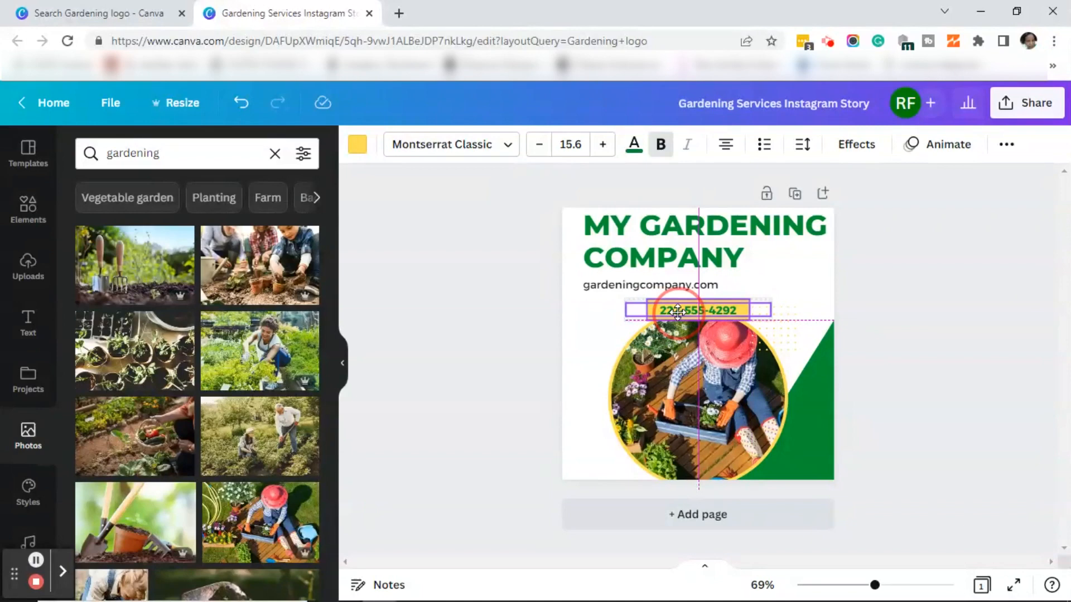
{"action": "left_click_drag", "start_coordinate": [677, 311], "coordinate": [678, 313]}
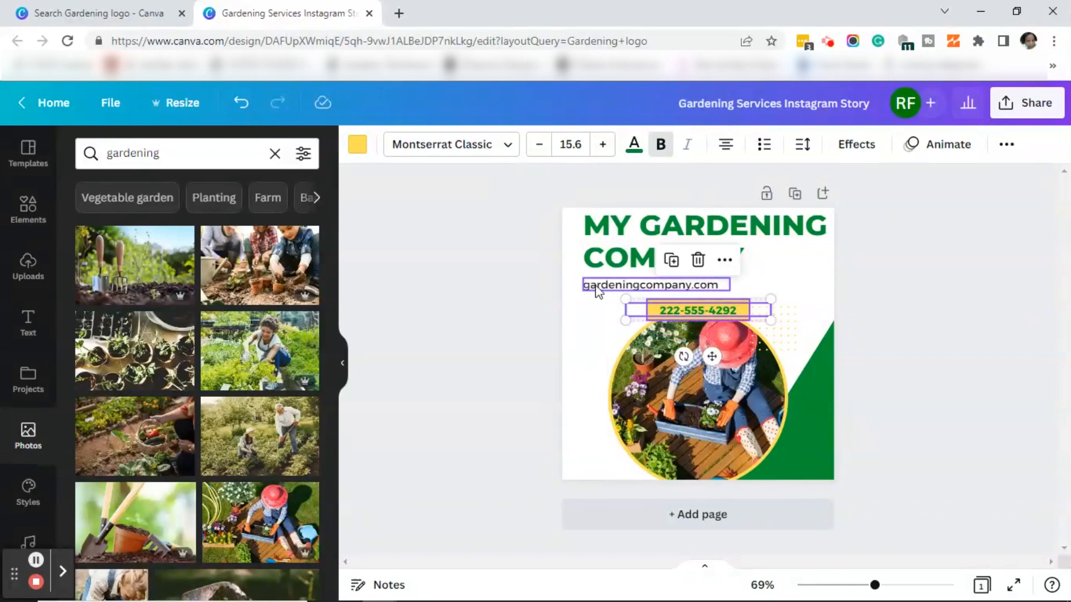
Step: Move the web address to the centre above the phone number button, and centre-align the heading and position it in the middle of the page
{"action": "left_click_drag", "start_coordinate": [597, 290], "coordinate": [640, 284]}
{"action": "left_click", "coordinate": [624, 267]}
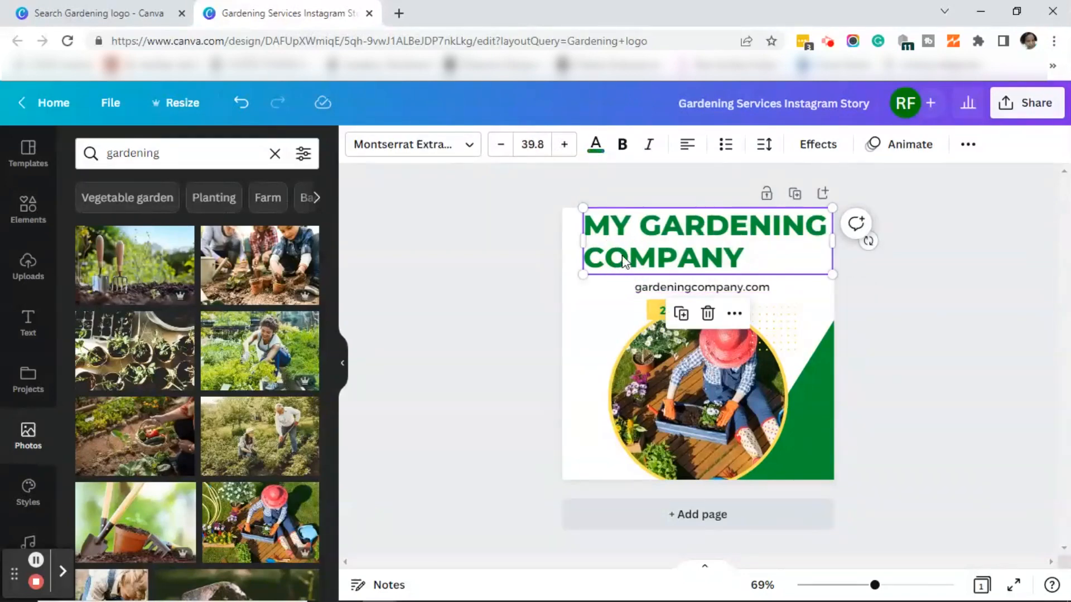
{"action": "left_click", "coordinate": [687, 150]}
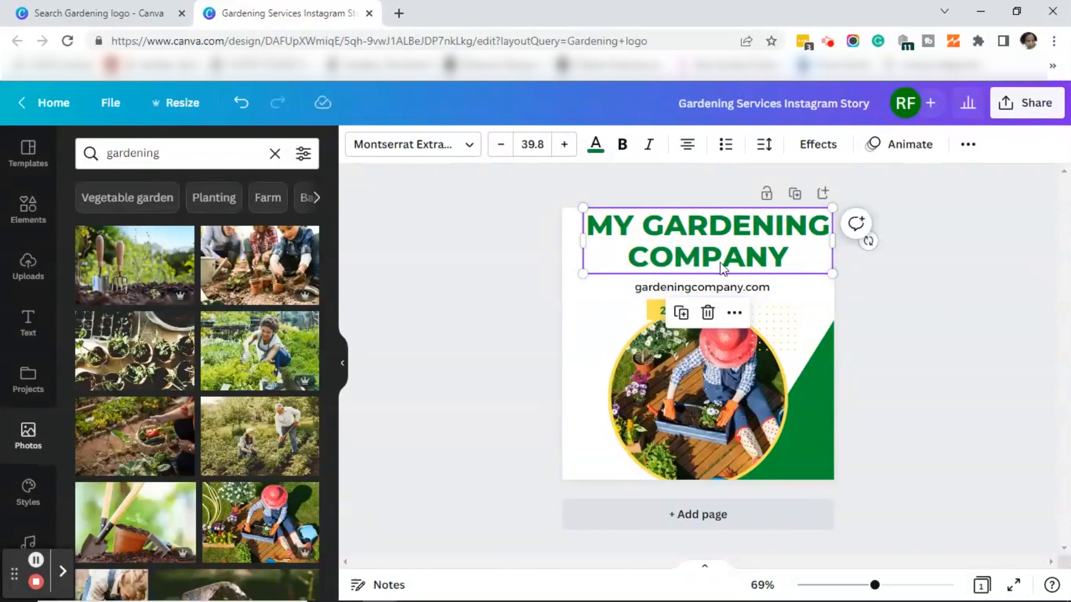
{"action": "left_click", "coordinate": [723, 249]}
{"action": "left_click_drag", "start_coordinate": [723, 249], "coordinate": [717, 249]}
{"action": "left_click", "coordinate": [894, 288]}
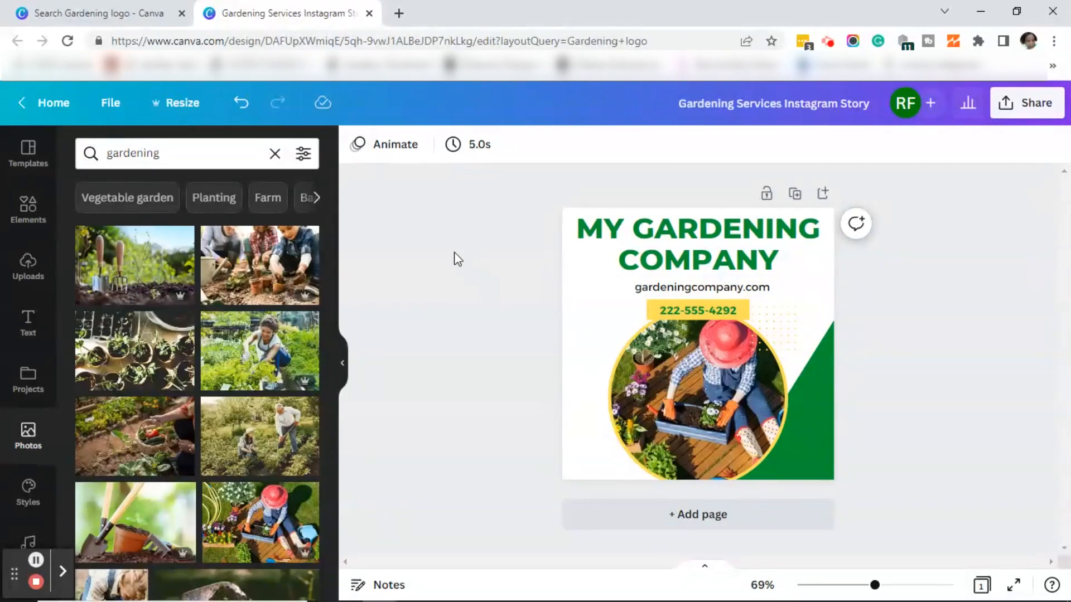
Step: Return to the "gardening logo" template results and open the green Gardenia logo template for editing
{"action": "left_click", "coordinate": [121, 12]}
{"action": "scroll", "coordinate": [1056, 176], "scroll_direction": "up", "scroll_amount": 10}
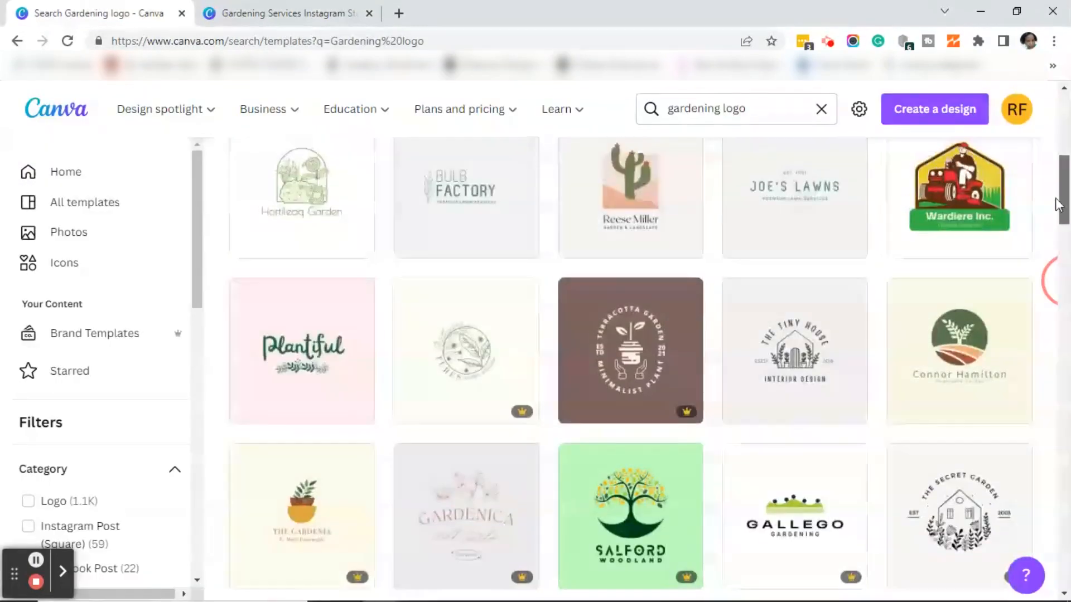
{"action": "scroll", "coordinate": [1055, 168], "scroll_direction": "up", "scroll_amount": 5}
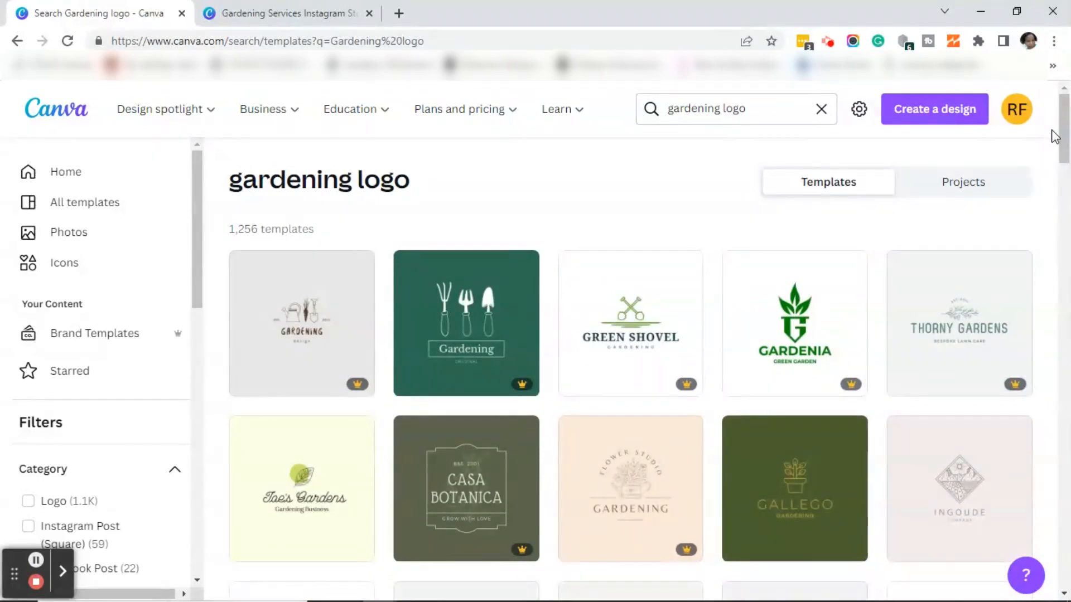
{"action": "left_click", "coordinate": [794, 326]}
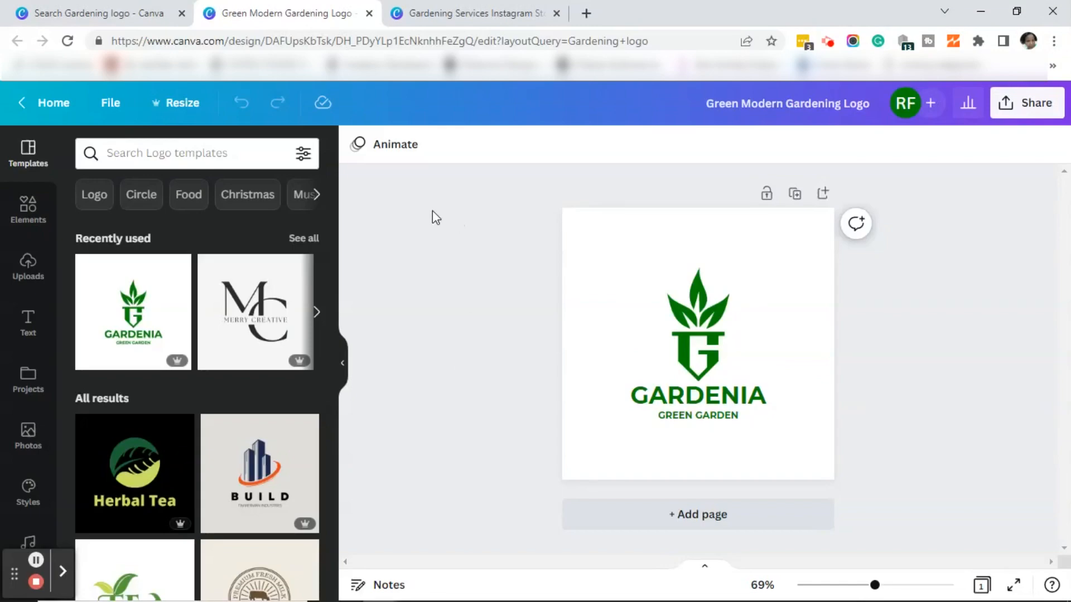
Step: Check the Gardenia logo's dimensions in its file details and in the custom size resize options
{"action": "left_click", "coordinate": [108, 107]}
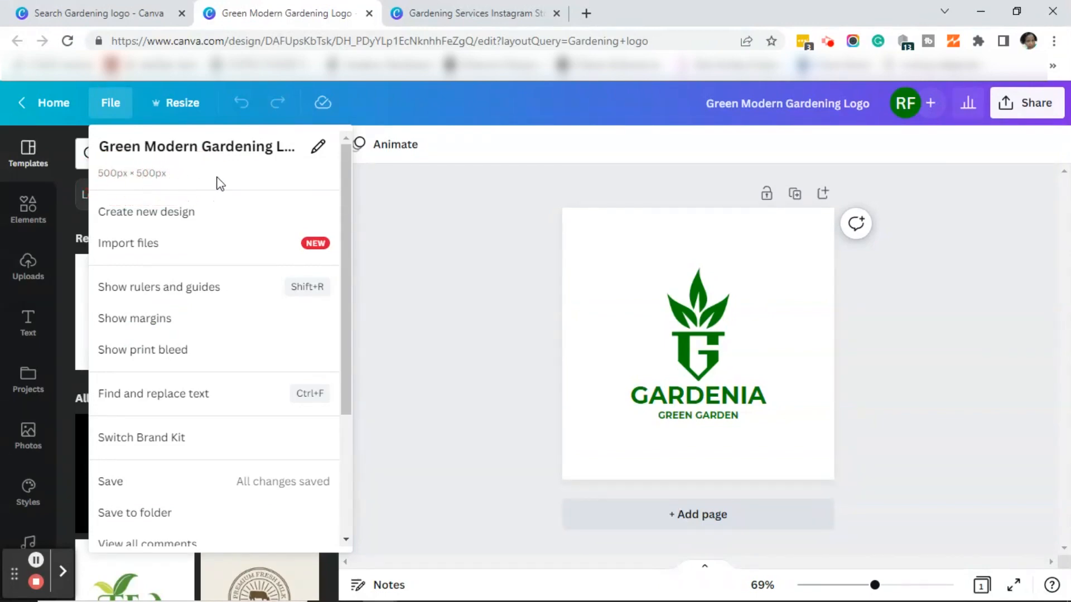
{"action": "left_click", "coordinate": [443, 219]}
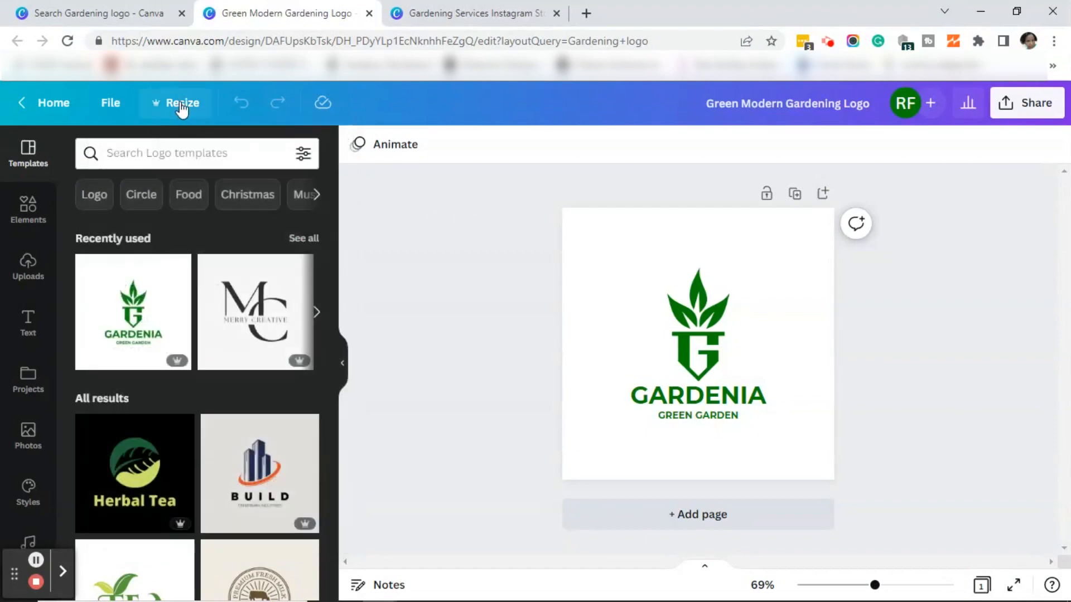
{"action": "left_click", "coordinate": [189, 112]}
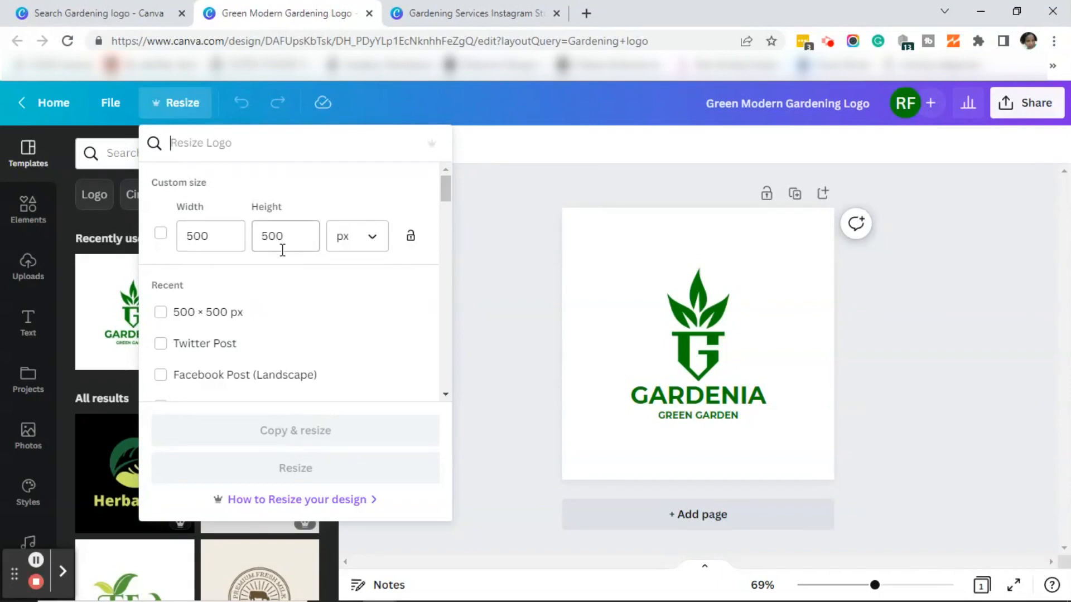
{"action": "left_click", "coordinate": [189, 237]}
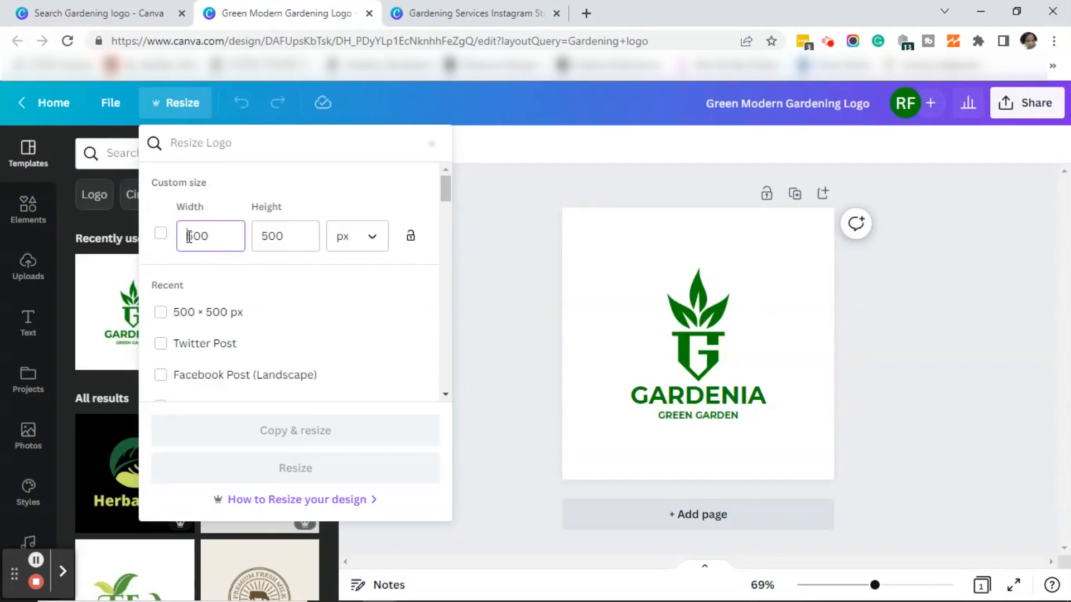
{"action": "double_click", "coordinate": [215, 237]}
{"action": "left_click", "coordinate": [487, 221]}
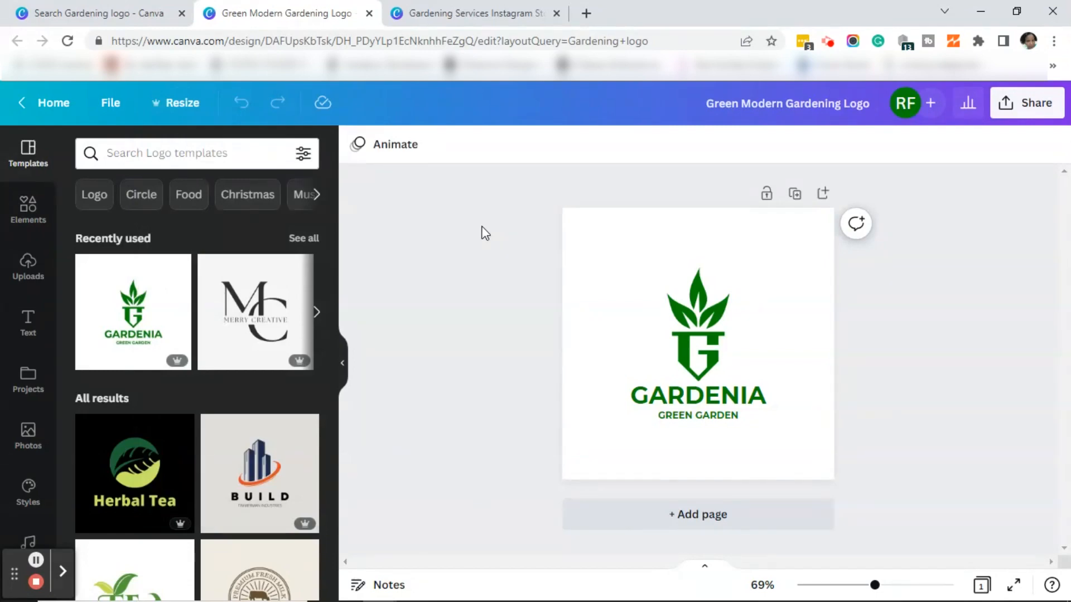
Step: Search the design elements for "garden" and show all matching graphics
{"action": "left_click", "coordinate": [701, 317]}
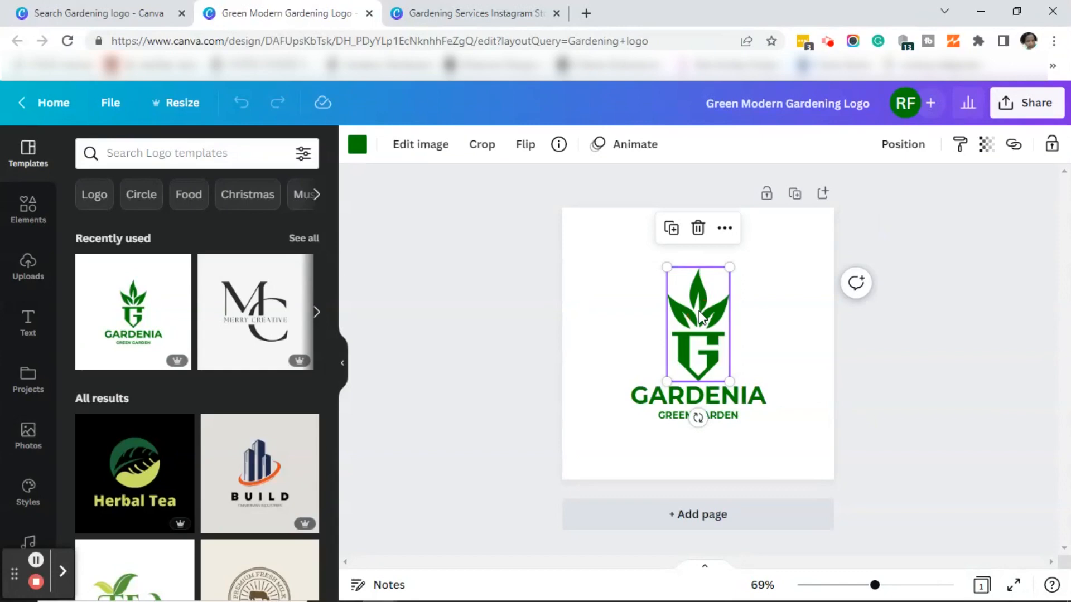
{"action": "left_click", "coordinate": [29, 210]}
{"action": "left_click", "coordinate": [167, 156]}
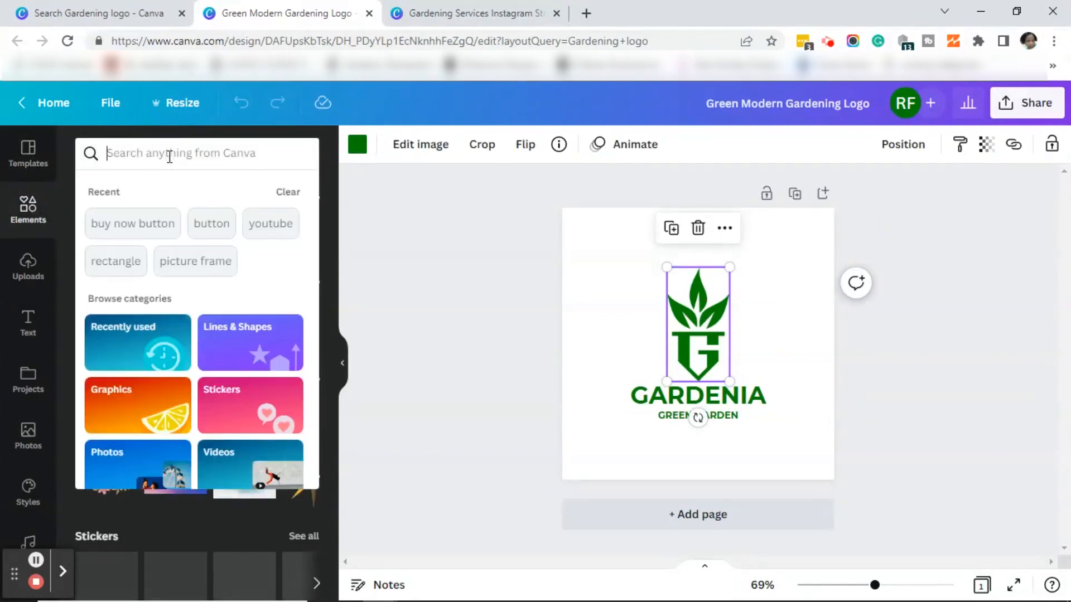
{"action": "type", "text": "garden"}
{"action": "key", "text": "Return"}
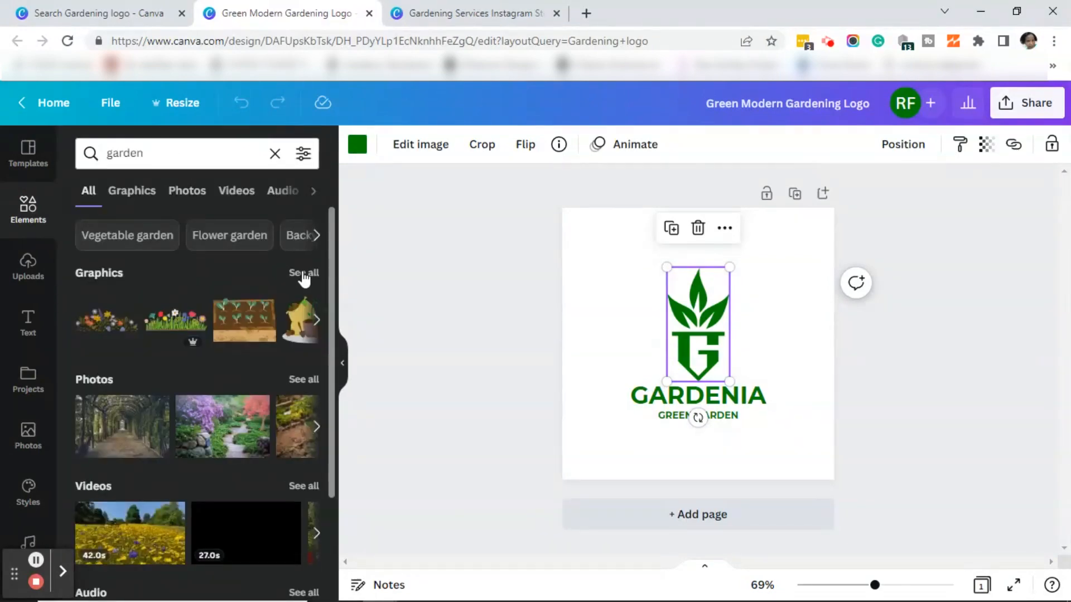
{"action": "left_click", "coordinate": [304, 281]}
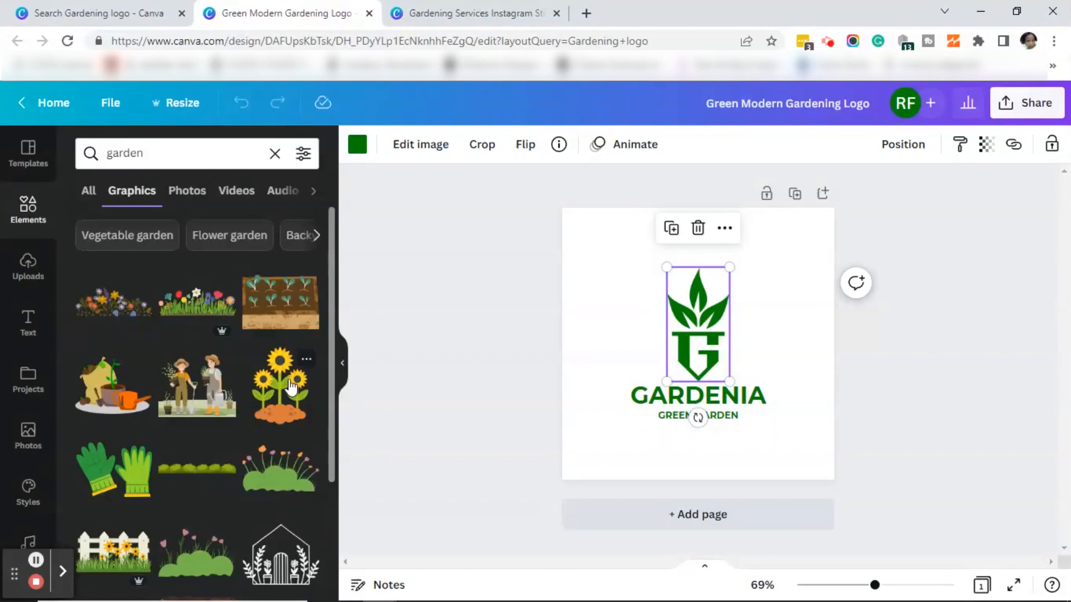
{"action": "left_click_drag", "start_coordinate": [331, 353], "coordinate": [313, 298]}
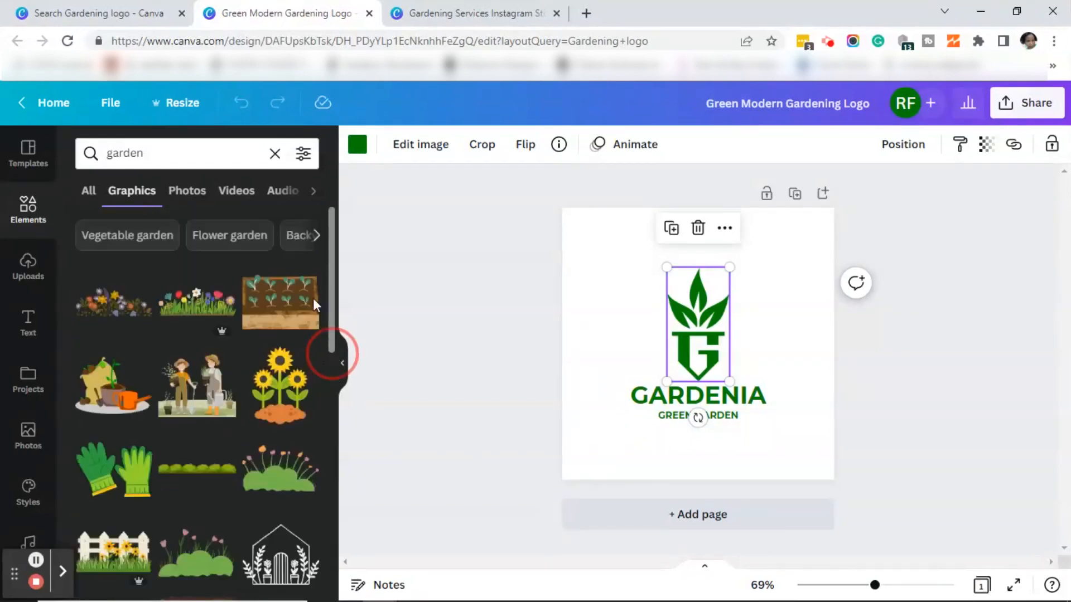
Step: Try adding the three-sunflower graphic over the emblem, undo it, and delete the green leaf-and-G emblem
{"action": "left_click", "coordinate": [280, 391]}
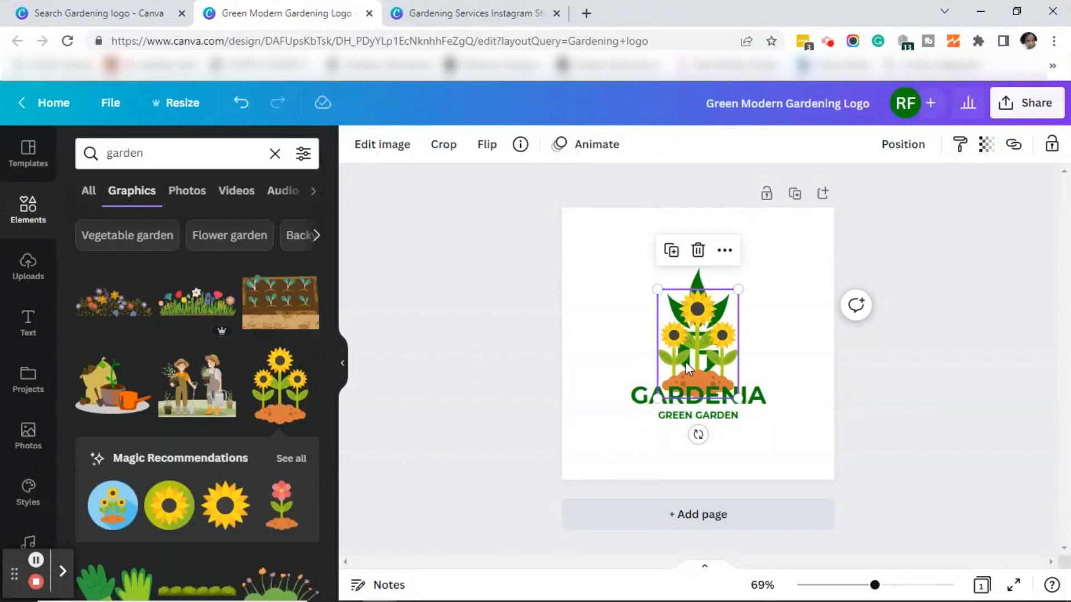
{"action": "left_click", "coordinate": [241, 106]}
{"action": "left_click", "coordinate": [699, 326]}
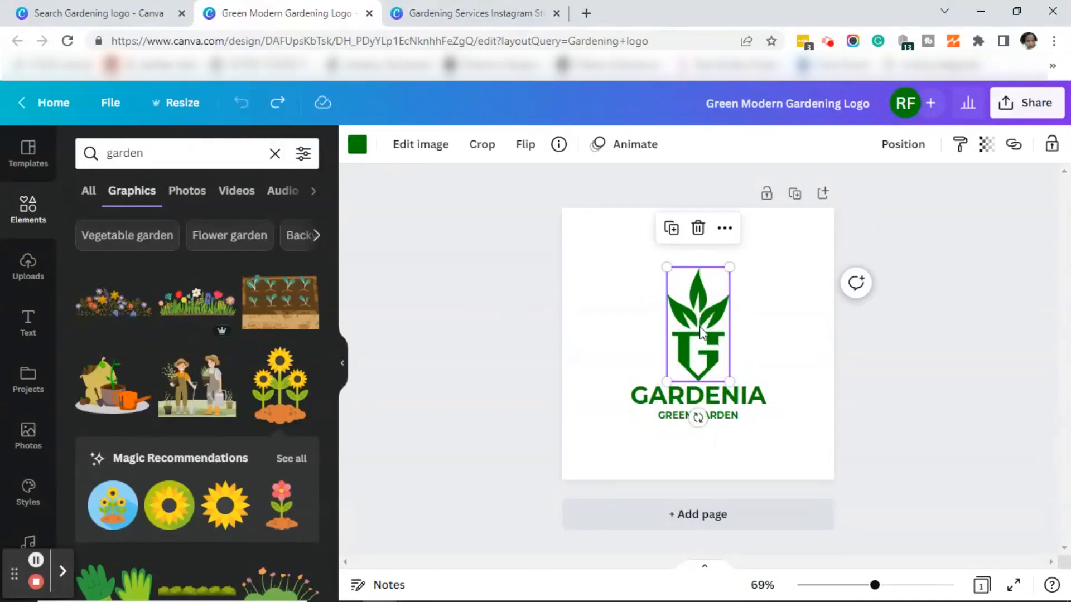
{"action": "key", "text": "Delete"}
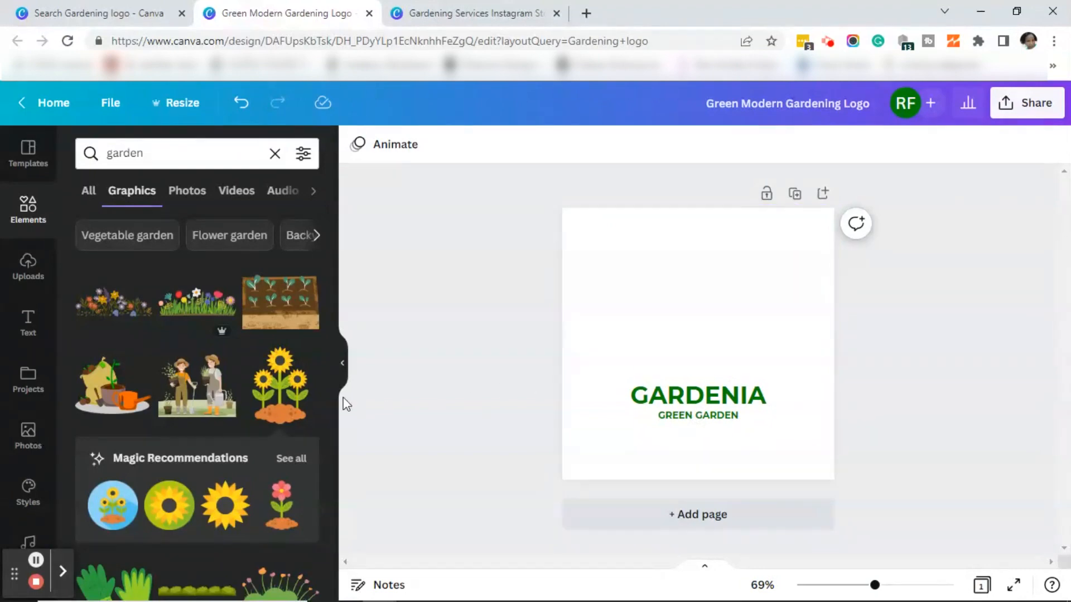
Step: Add the three-sunflower graphic and move it up to sit centred above the GARDENIA text
{"action": "left_click", "coordinate": [272, 394]}
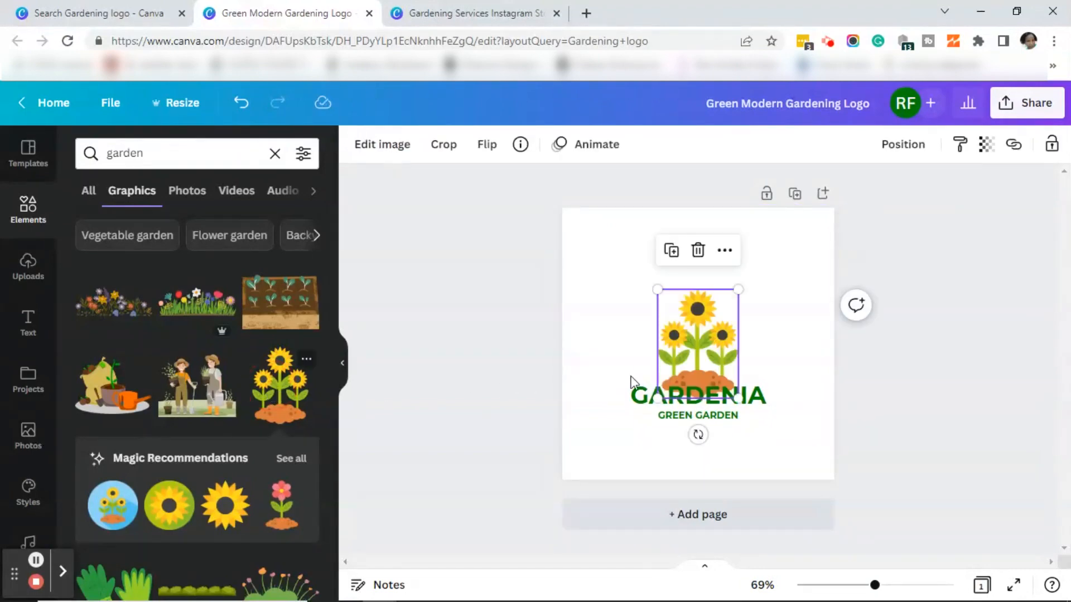
{"action": "left_click_drag", "start_coordinate": [704, 375], "coordinate": [699, 342]}
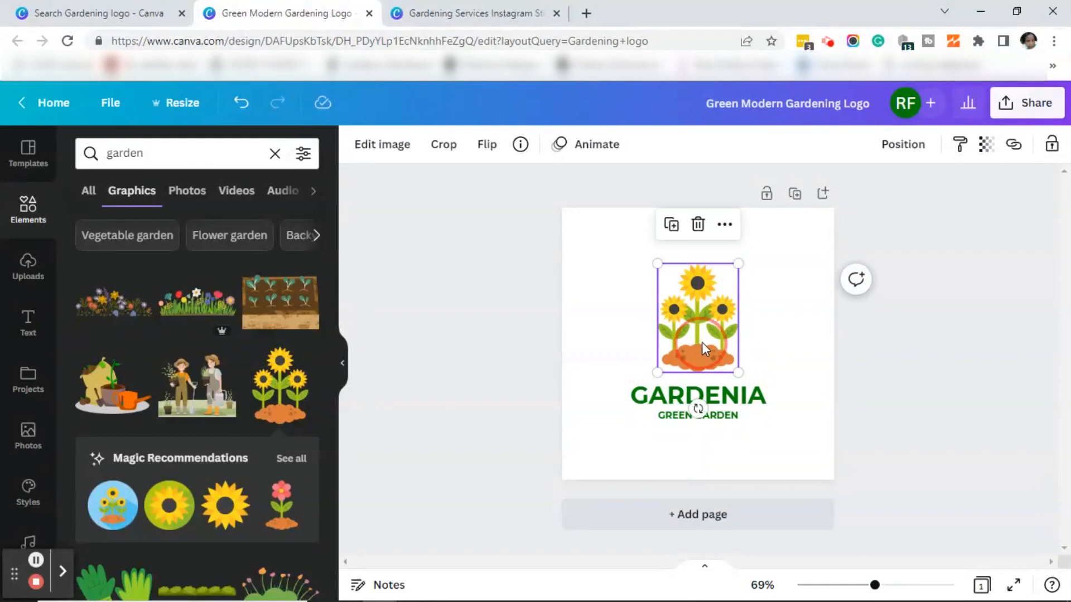
{"action": "mouse_move", "coordinate": [702, 343]}
{"action": "left_mouse_down"}
{"action": "mouse_move", "coordinate": [783, 337]}
{"action": "mouse_move", "coordinate": [761, 337]}
{"action": "mouse_move", "coordinate": [764, 315]}
{"action": "mouse_move", "coordinate": [631, 325]}
{"action": "mouse_move", "coordinate": [632, 355]}
{"action": "mouse_move", "coordinate": [632, 345]}
{"action": "mouse_move", "coordinate": [700, 335]}
{"action": "left_mouse_up"}
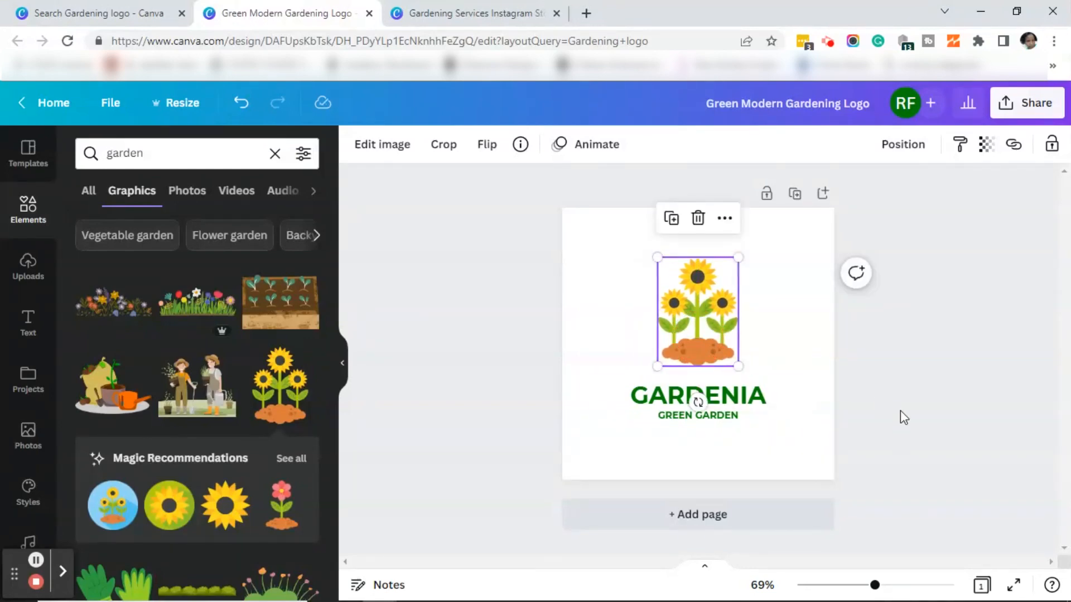
Step: Replace the GARDENIA heading below the sunflowers with GARDENING
{"action": "left_click", "coordinate": [688, 394]}
{"action": "left_click", "coordinate": [690, 395]}
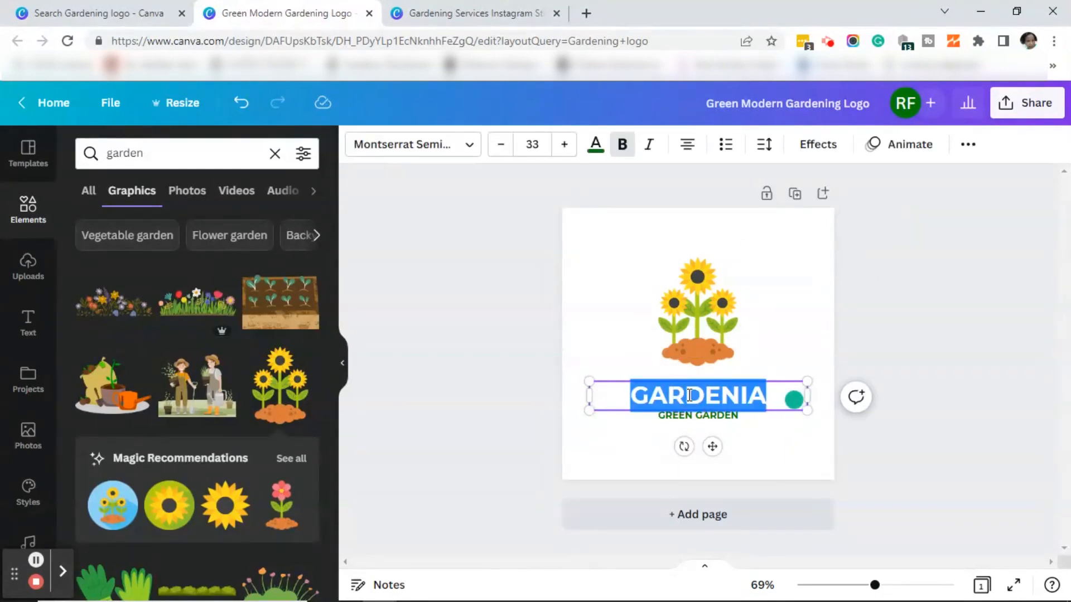
{"action": "type", "text": "GA"}
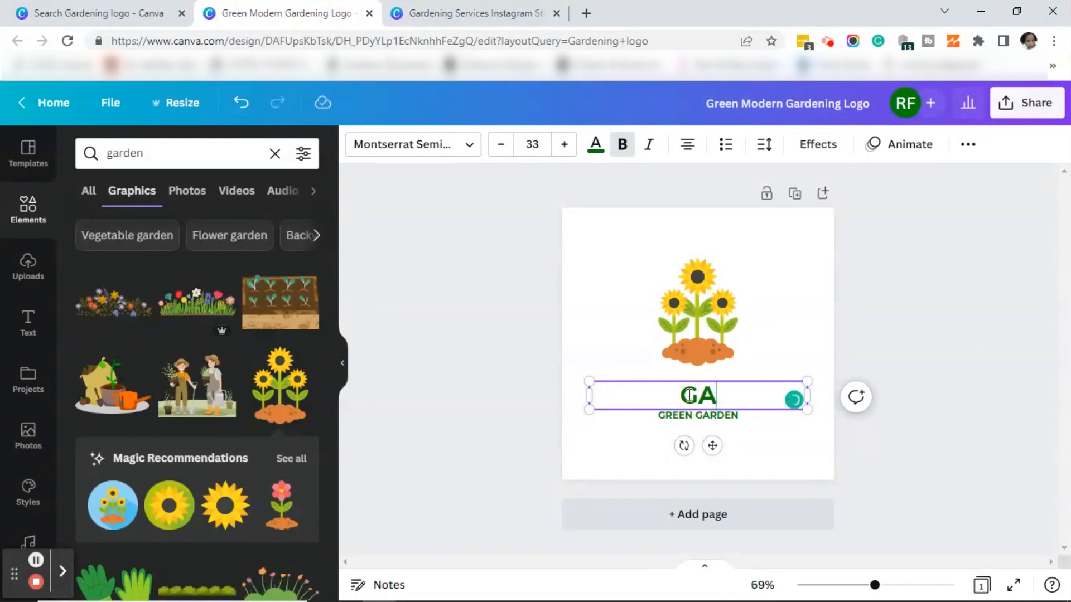
{"action": "type", "text": "RDENING"}
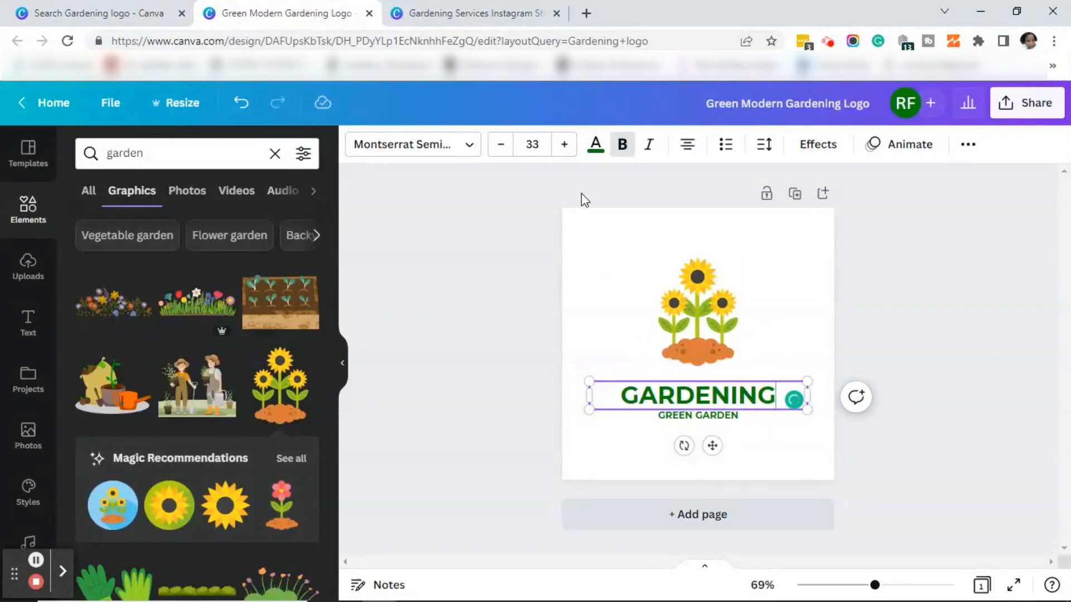
Step: Search the text colors for "brown" and apply the dark brown from the Woodland Elk palette to the GARDENING heading
{"action": "left_click", "coordinate": [596, 146]}
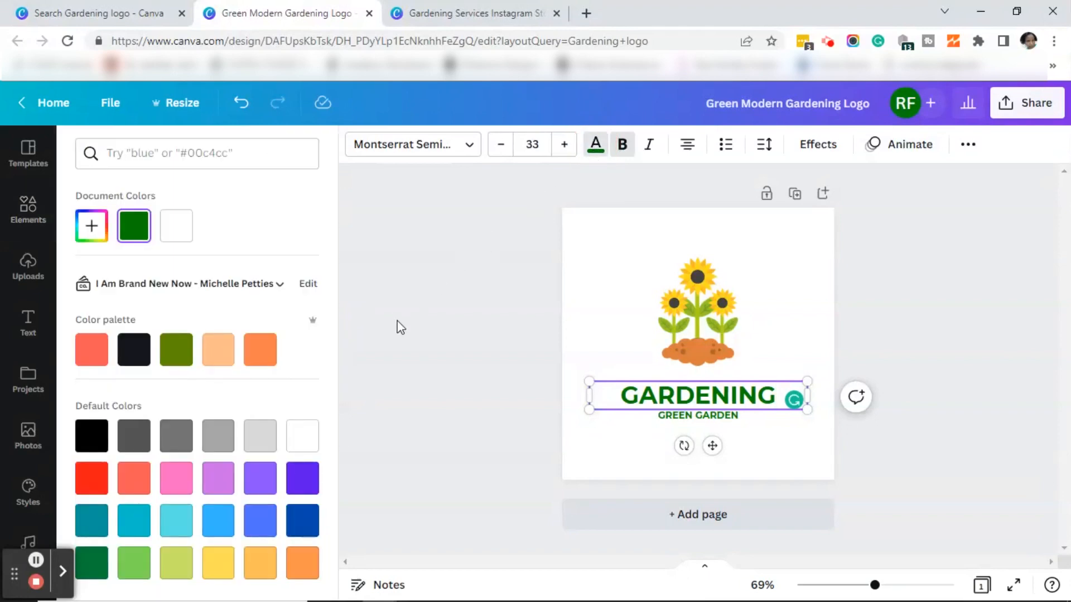
{"action": "left_click", "coordinate": [272, 160]}
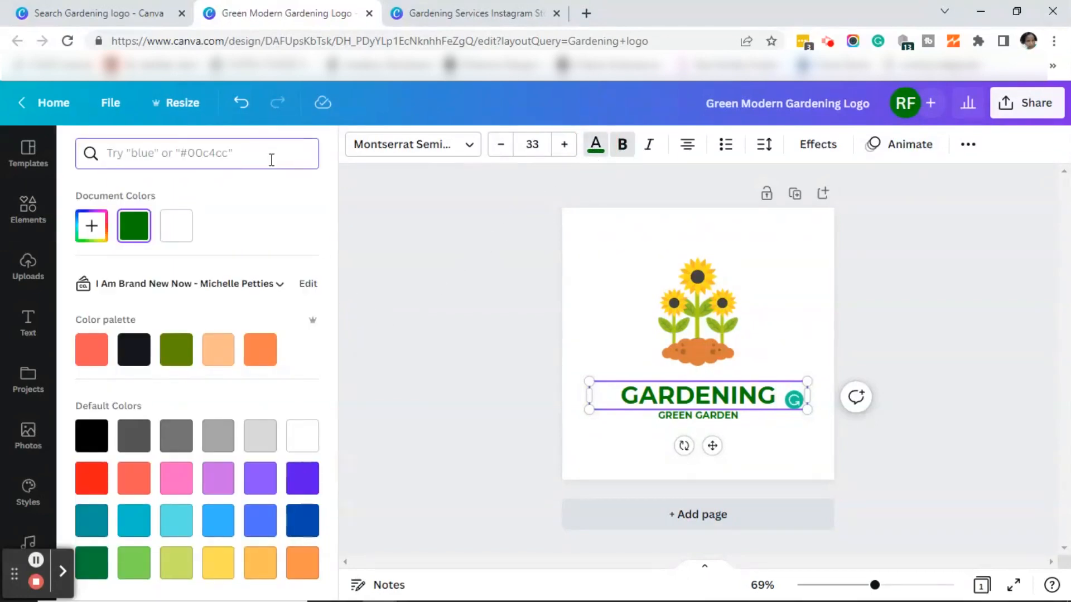
{"action": "type", "text": "brwo"}
{"action": "key", "text": "BackSpace"}
{"action": "key", "text": "BackSpace"}
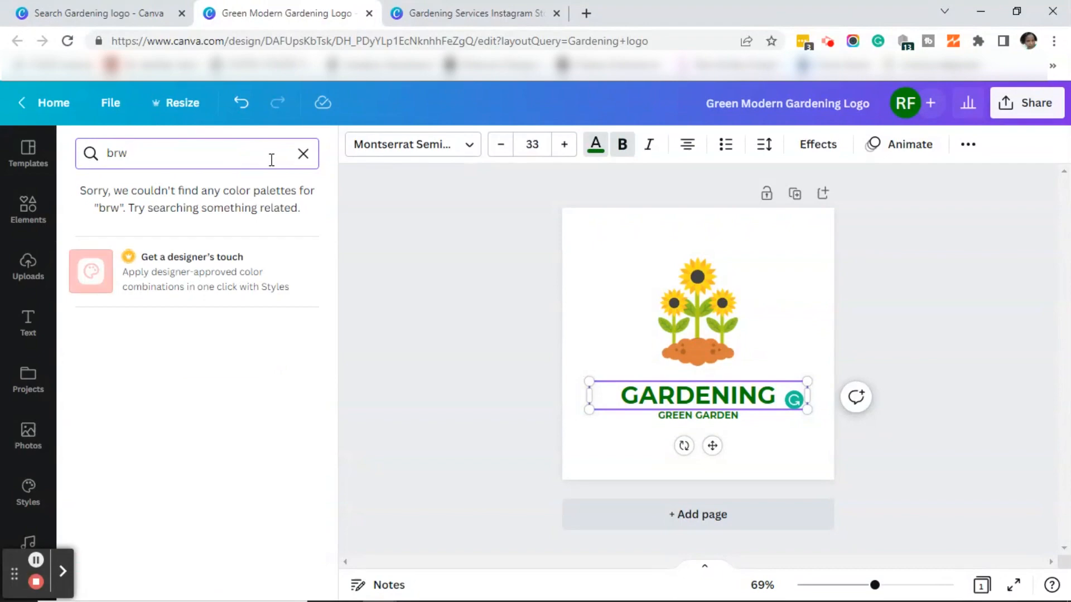
{"action": "type", "text": "own"}
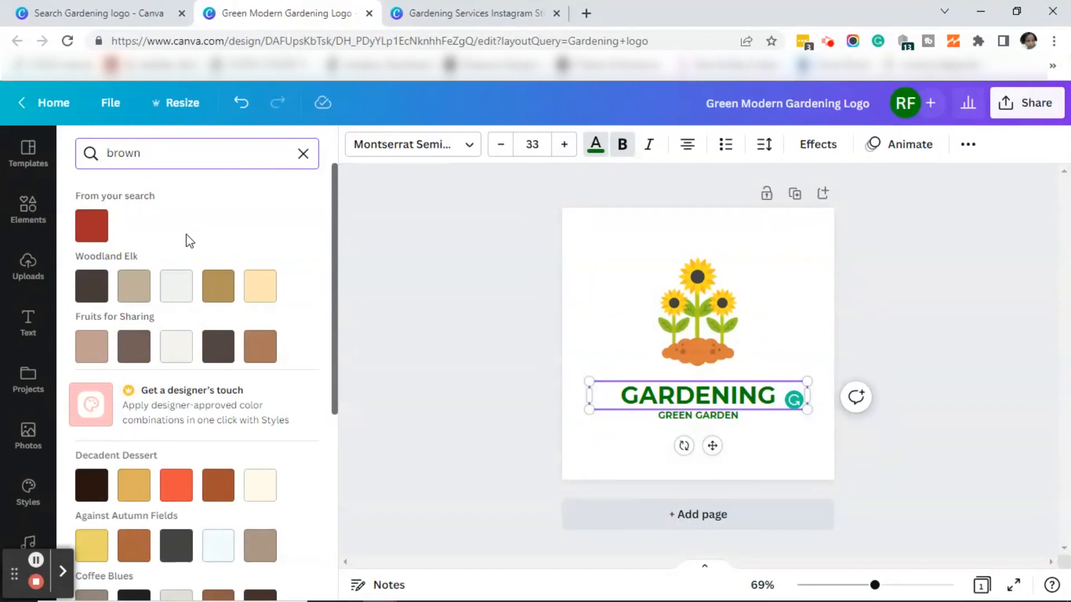
{"action": "left_click", "coordinate": [93, 295]}
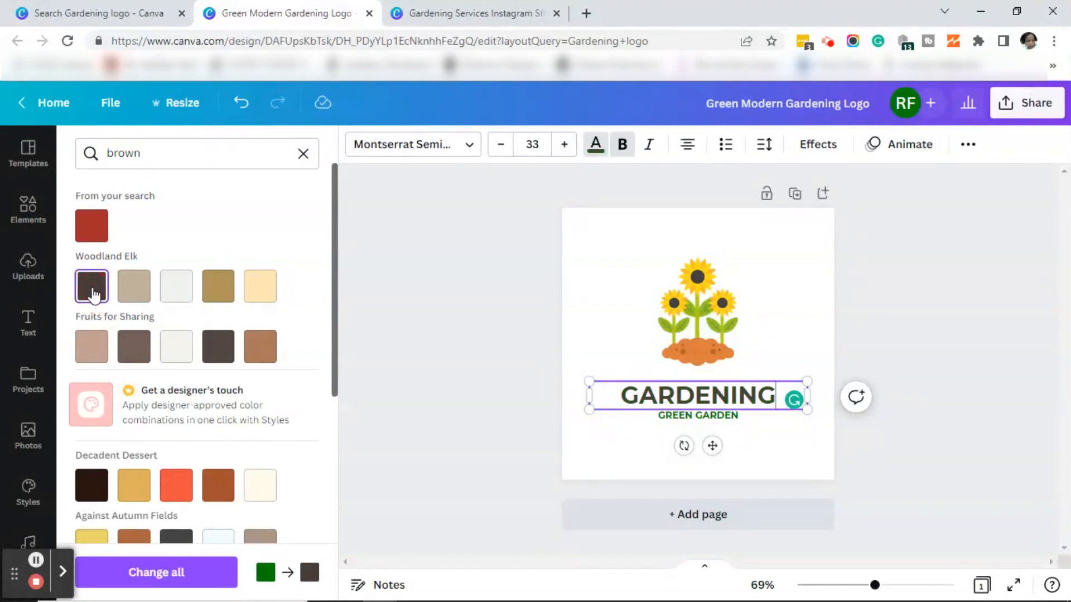
Step: Replace the GREEN GARDEN tagline with the website address GARDENCOMPANY.COM
{"action": "left_click", "coordinate": [732, 423]}
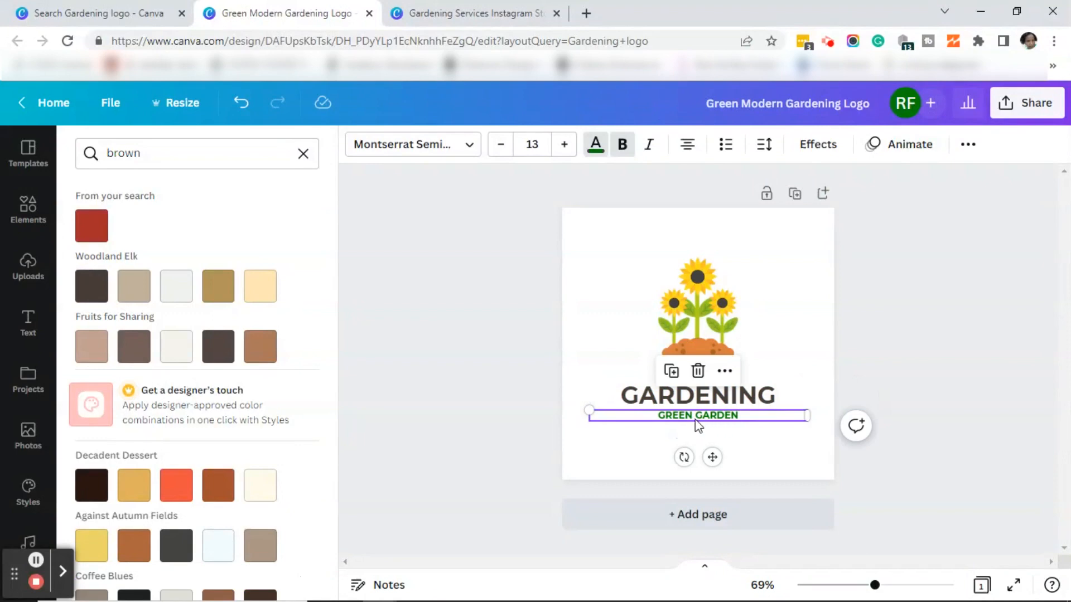
{"action": "double_click", "coordinate": [675, 417]}
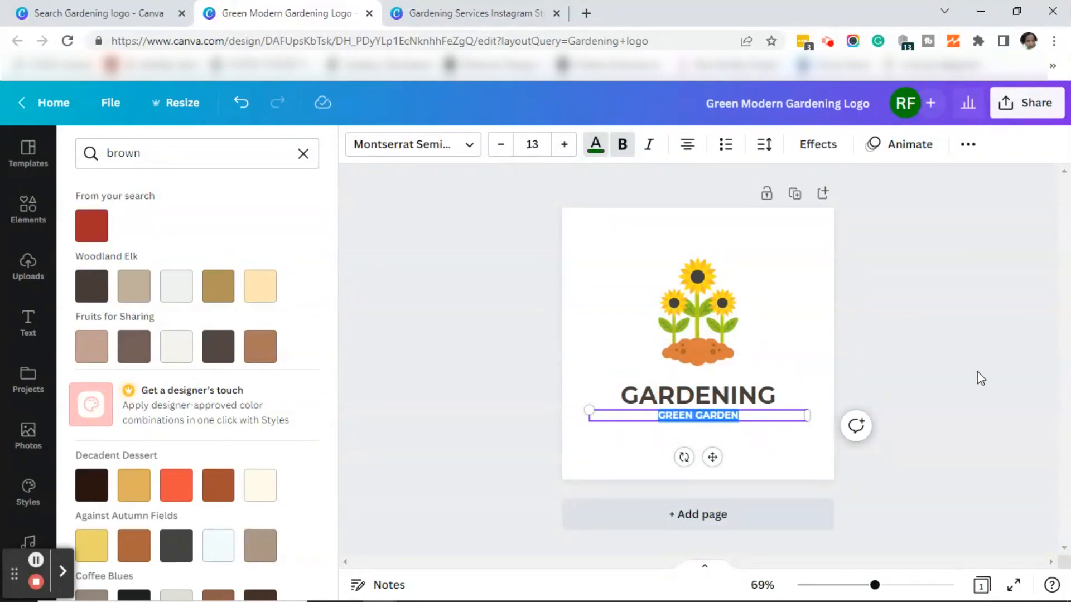
{"action": "type", "text": "GARDENCOMPANY.COM"}
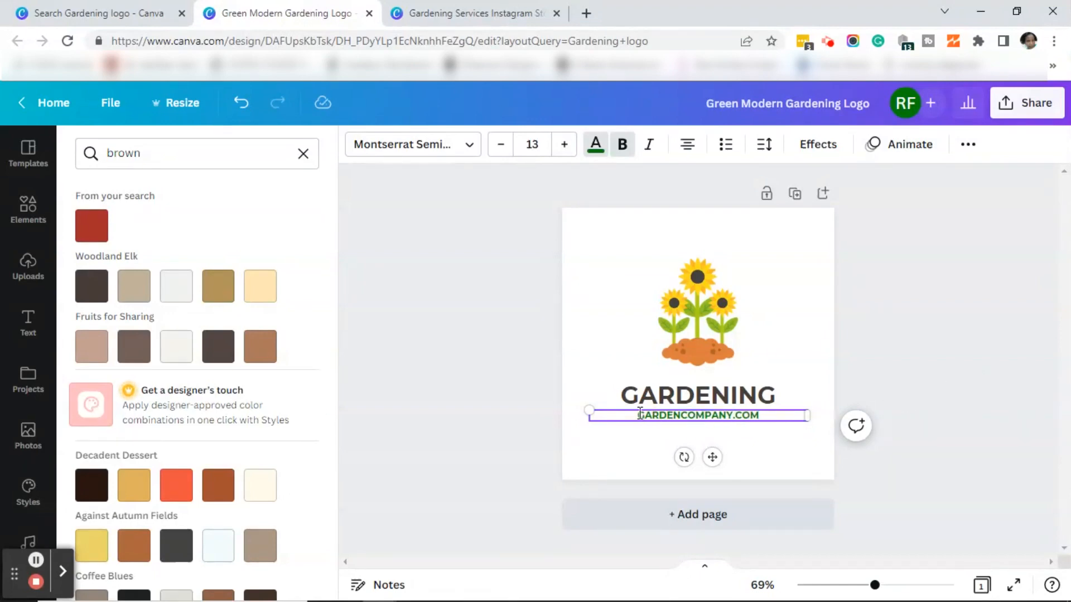
Step: Reduce the website line's font size to 10 and change its font to Oswald after trying Playfair Display
{"action": "left_click_drag", "start_coordinate": [638, 415], "coordinate": [760, 415]}
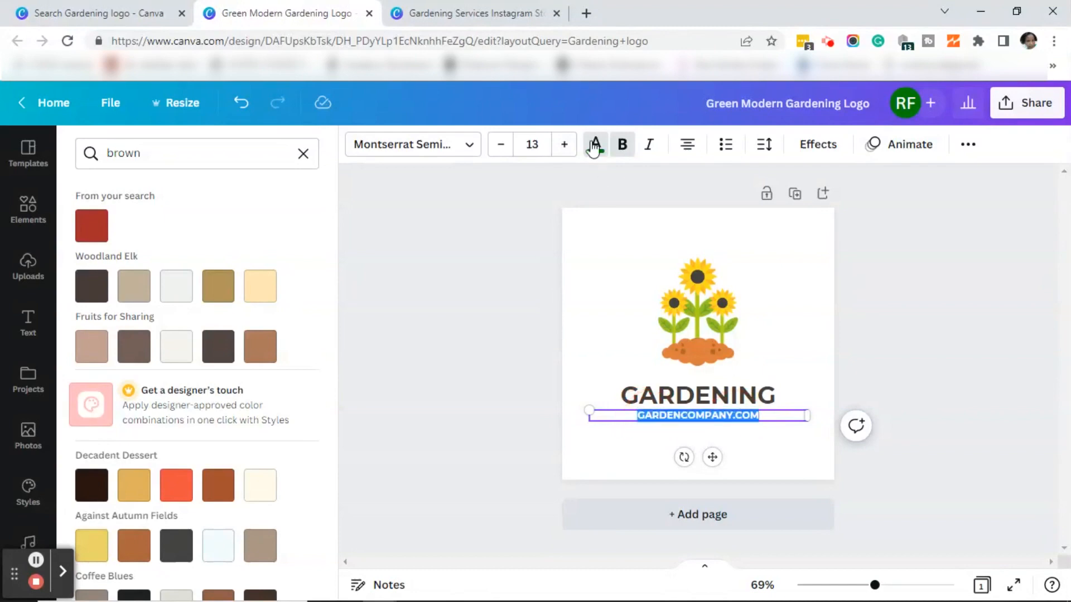
{"action": "left_click", "coordinate": [500, 144]}
{"action": "left_click", "coordinate": [499, 145]}
{"action": "left_click", "coordinate": [500, 145]}
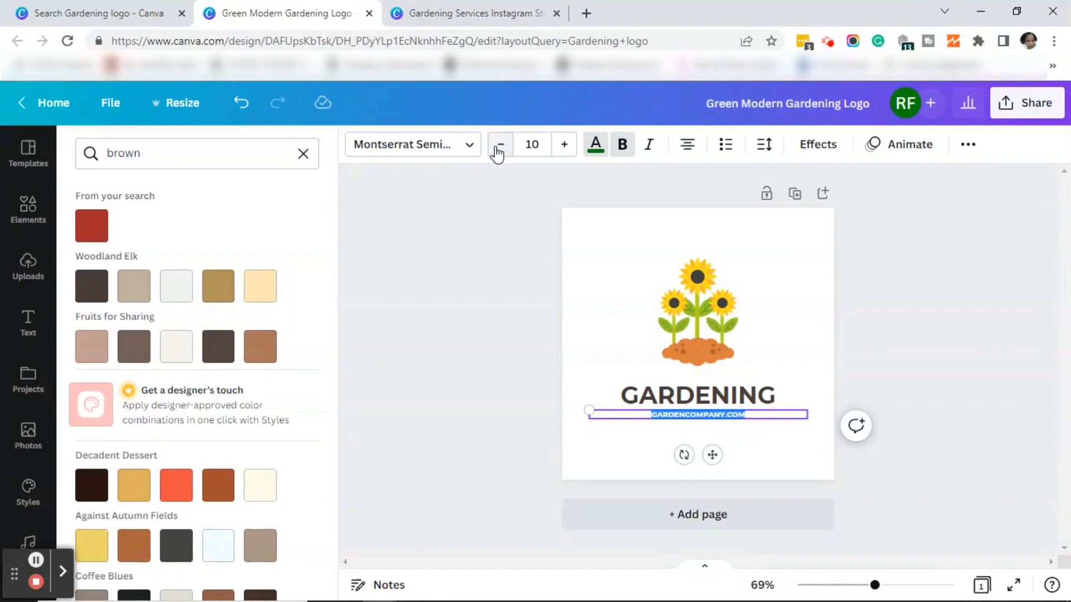
{"action": "left_click", "coordinate": [468, 157]}
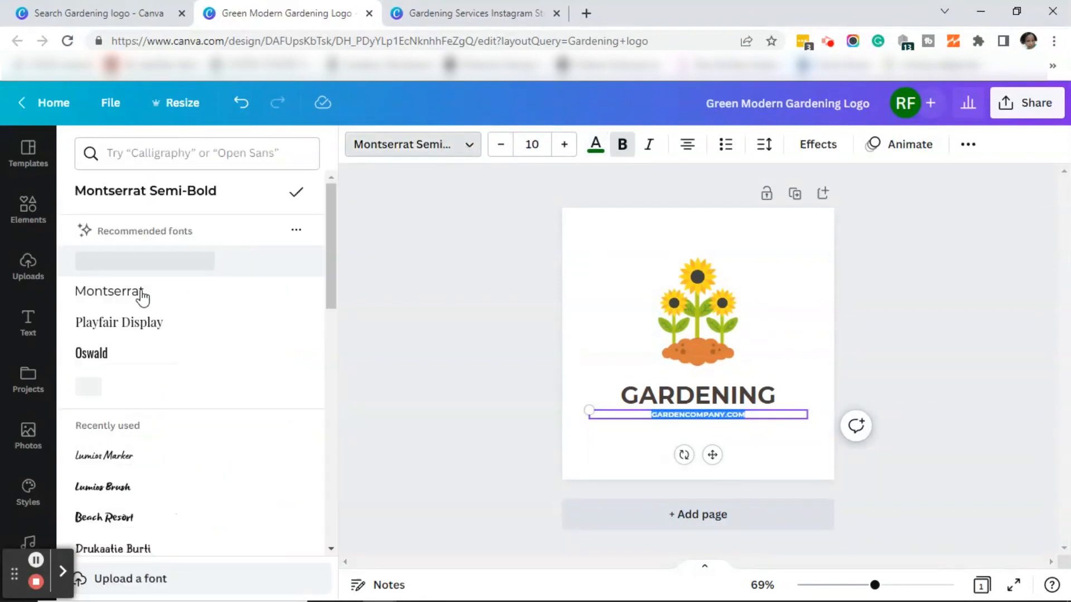
{"action": "left_click", "coordinate": [133, 322]}
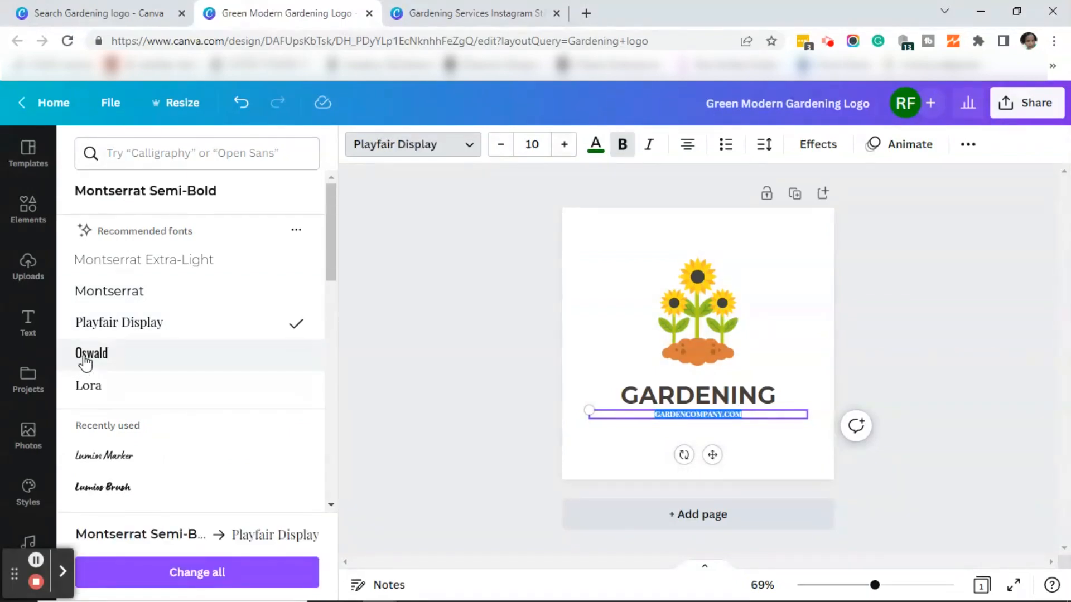
{"action": "left_click", "coordinate": [84, 358]}
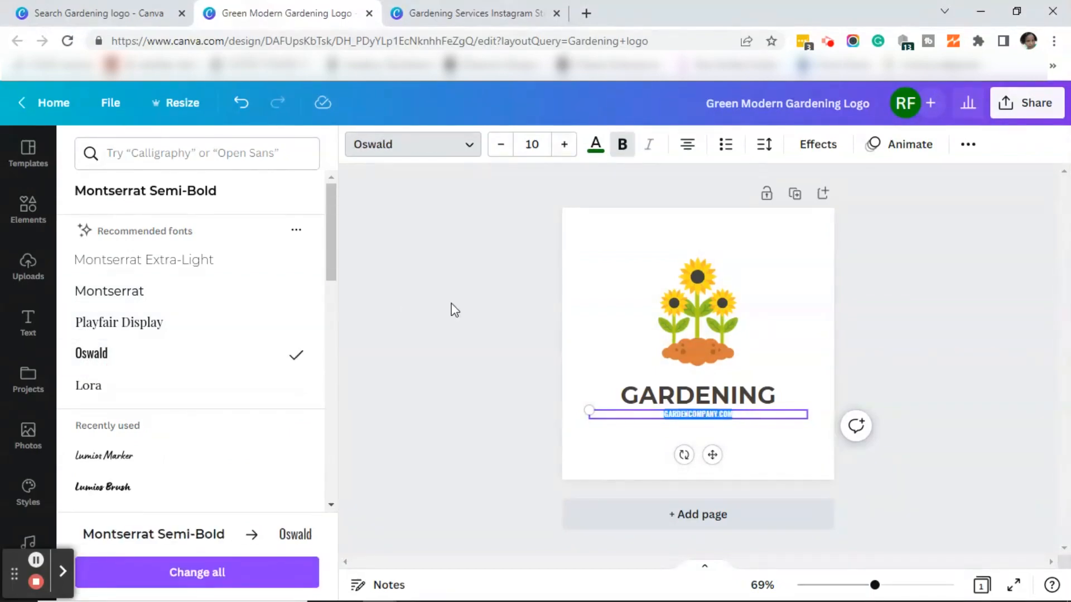
Step: Increase the website line's font size to 16
{"action": "left_click", "coordinate": [565, 146]}
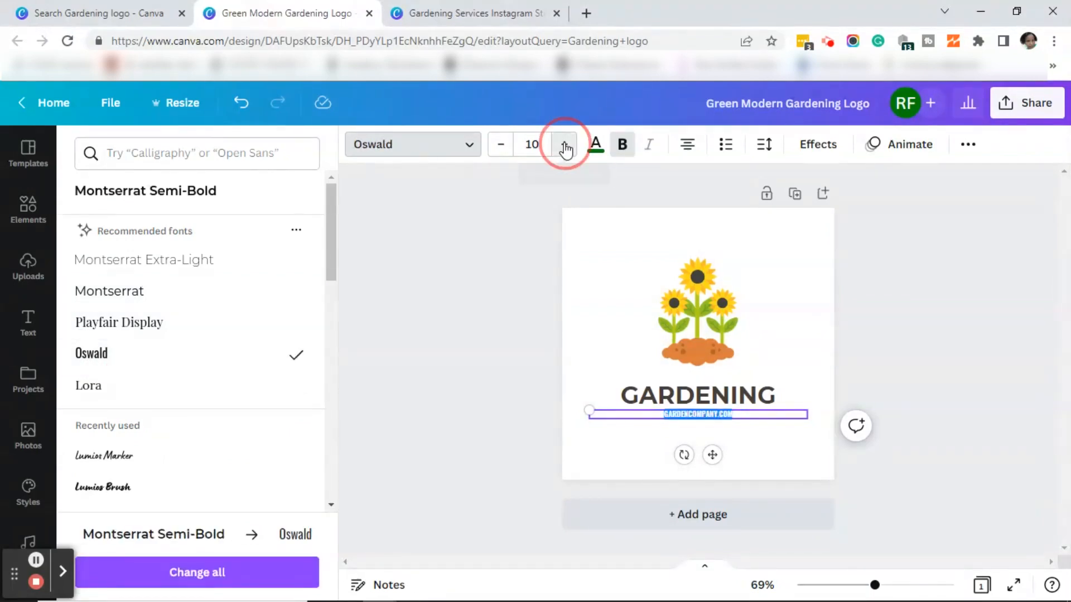
{"action": "left_click", "coordinate": [565, 146]}
{"action": "left_click", "coordinate": [565, 146]}
{"action": "left_click", "coordinate": [565, 146]}
{"action": "left_click", "coordinate": [565, 146]}
{"action": "left_click", "coordinate": [566, 146]}
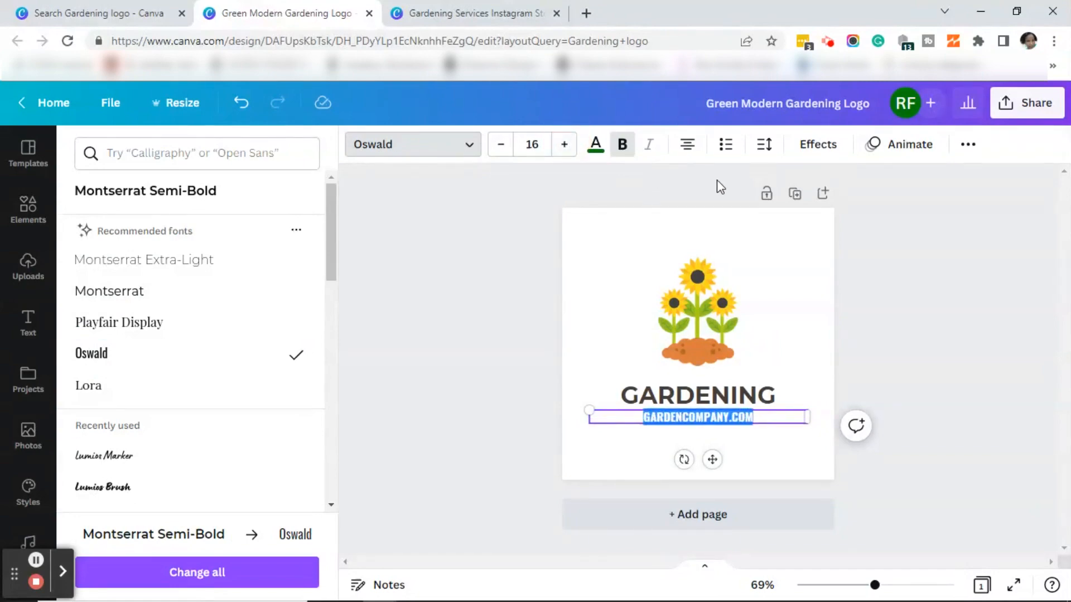
Step: Turn off uppercase for the website line and capitalize its first letter so it reads Gardencompany.com
{"action": "left_click", "coordinate": [969, 146]}
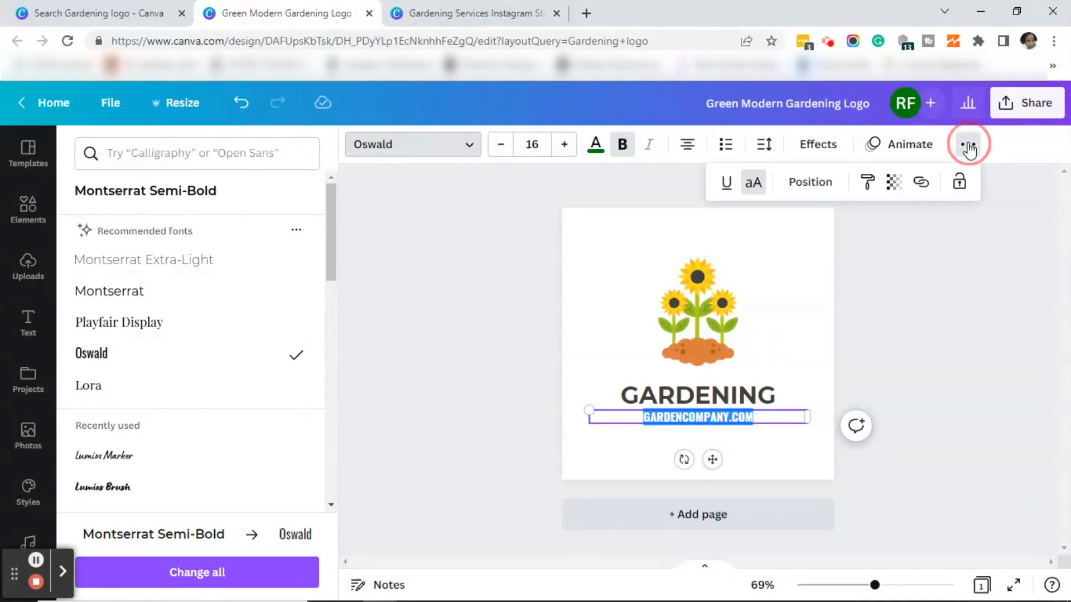
{"action": "left_click", "coordinate": [757, 187]}
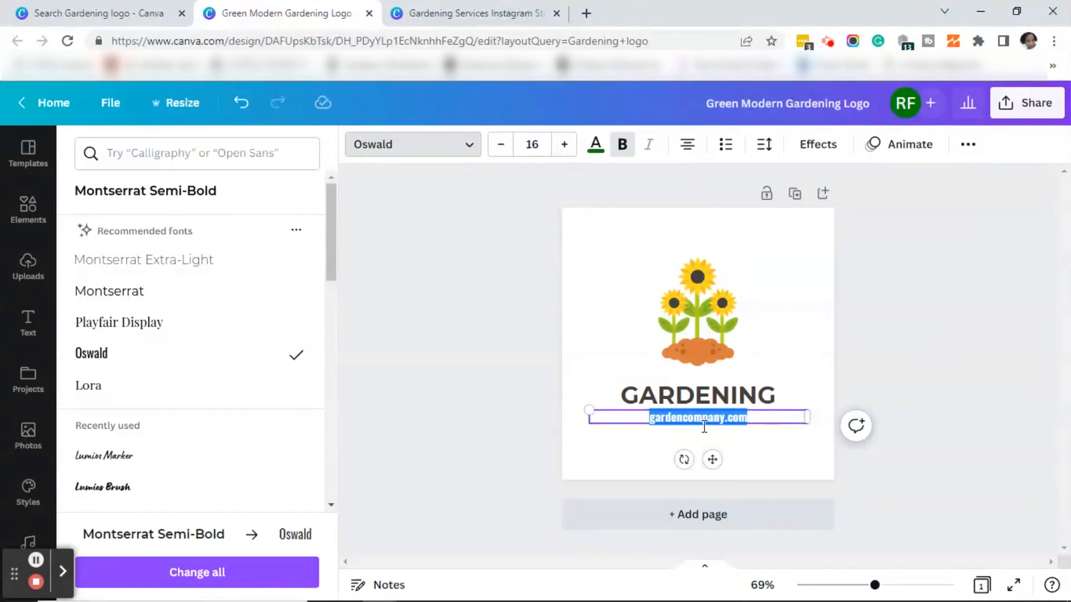
{"action": "left_click", "coordinate": [656, 417]}
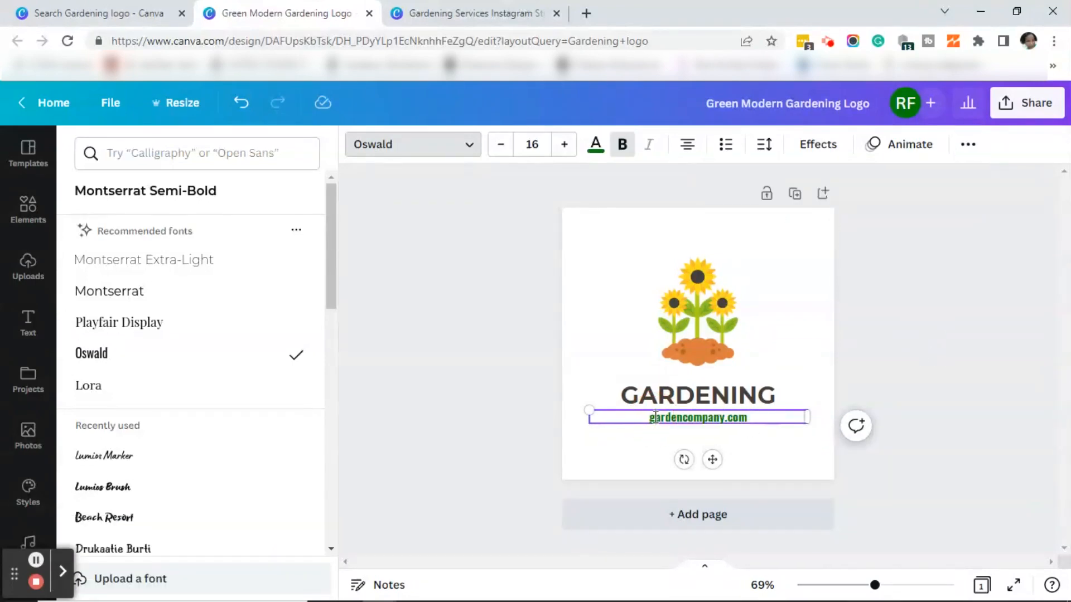
{"action": "left_click_drag", "start_coordinate": [656, 418], "coordinate": [652, 419]}
{"action": "type", "text": "G"}
{"action": "left_click", "coordinate": [960, 390]}
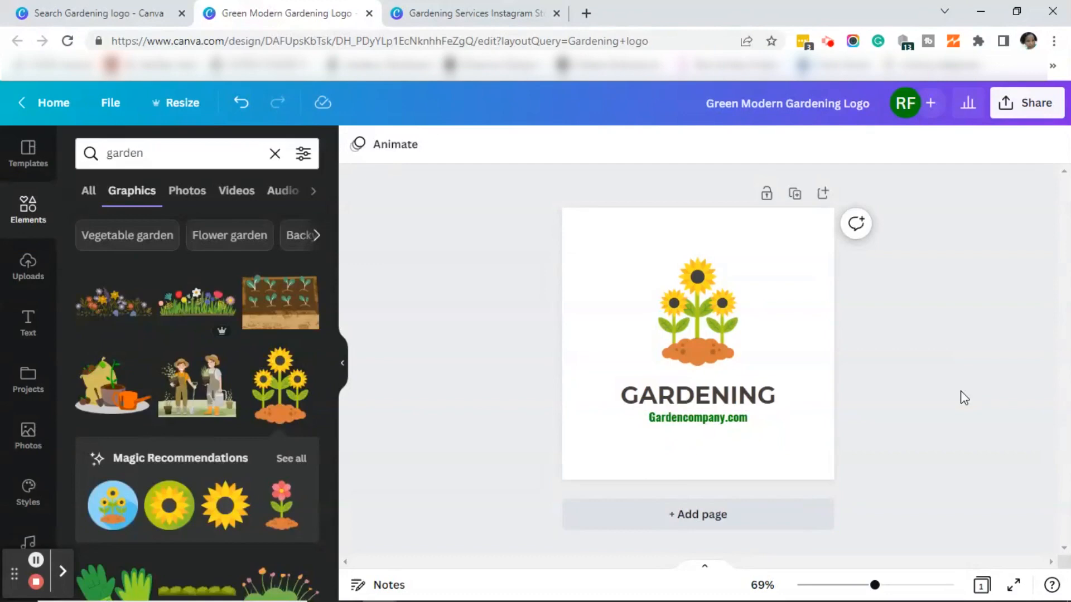